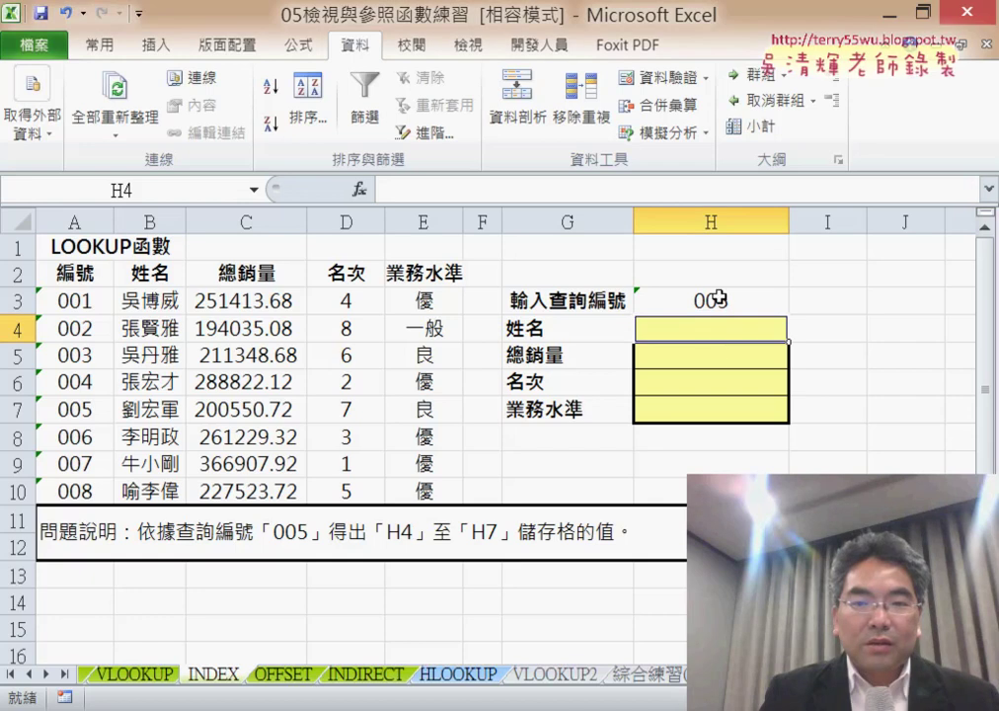
Select H4 and choose INDEX from the 檢視與參照 (lookup and reference) category in Insert Function
left_click(910, 335)
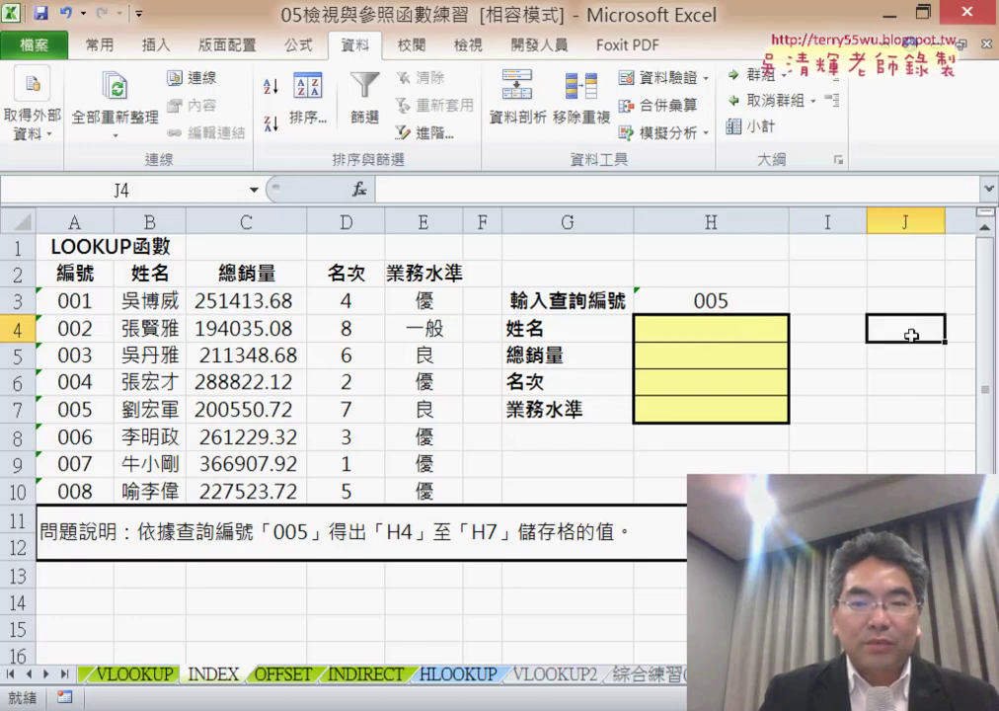
left_click(737, 333)
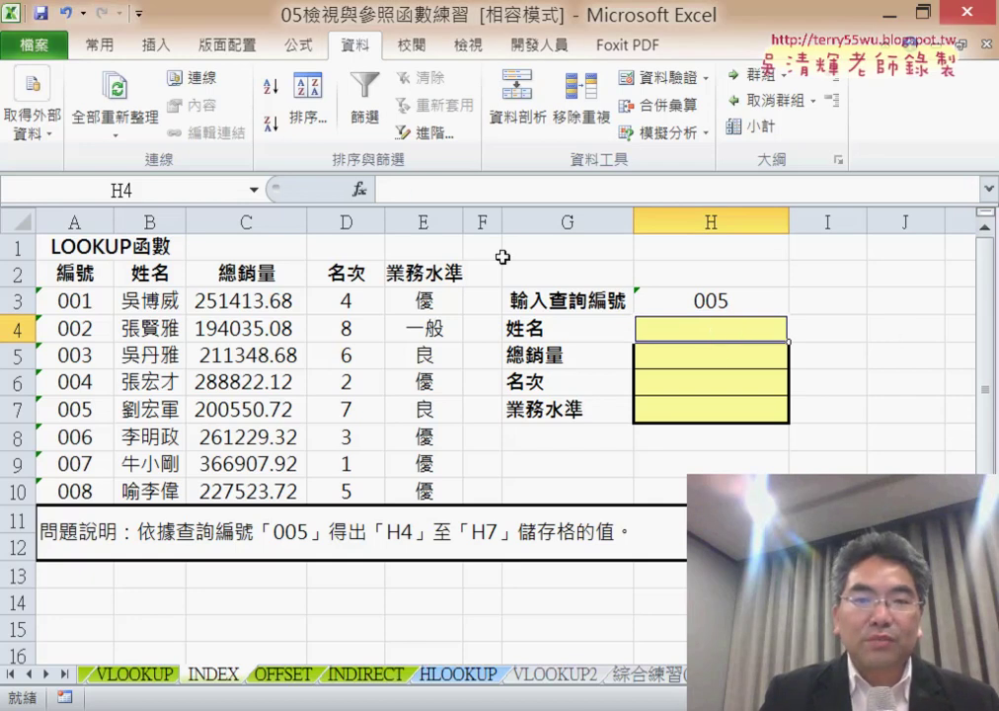
left_click(360, 190)
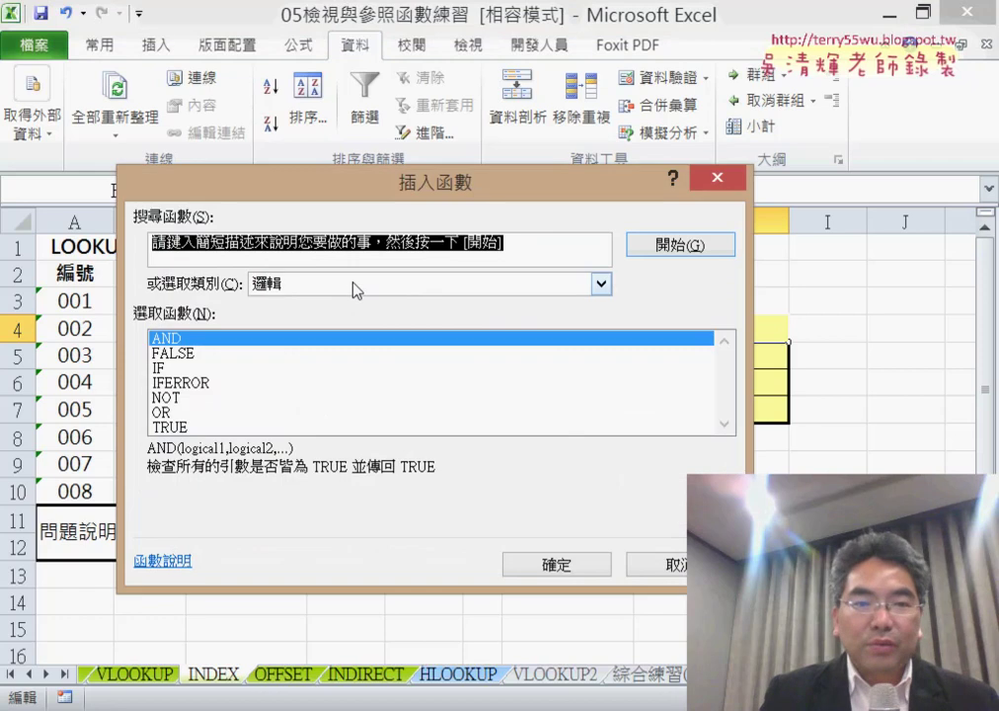
left_click(356, 287)
left_click(362, 405)
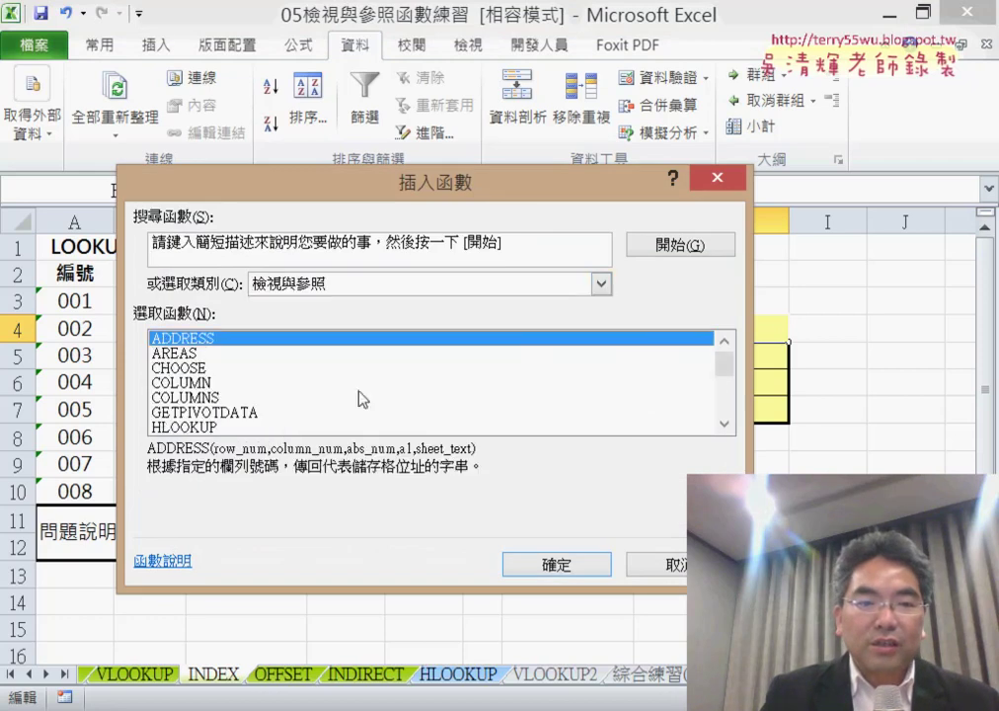
left_click_drag(733, 363, 731, 376)
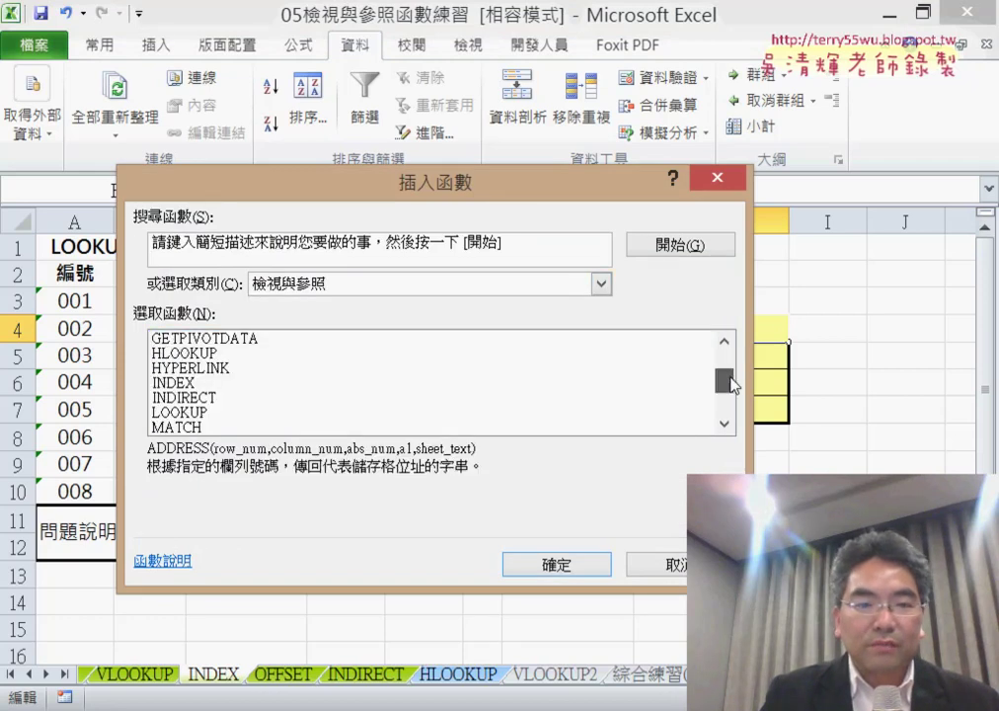
left_click(279, 384)
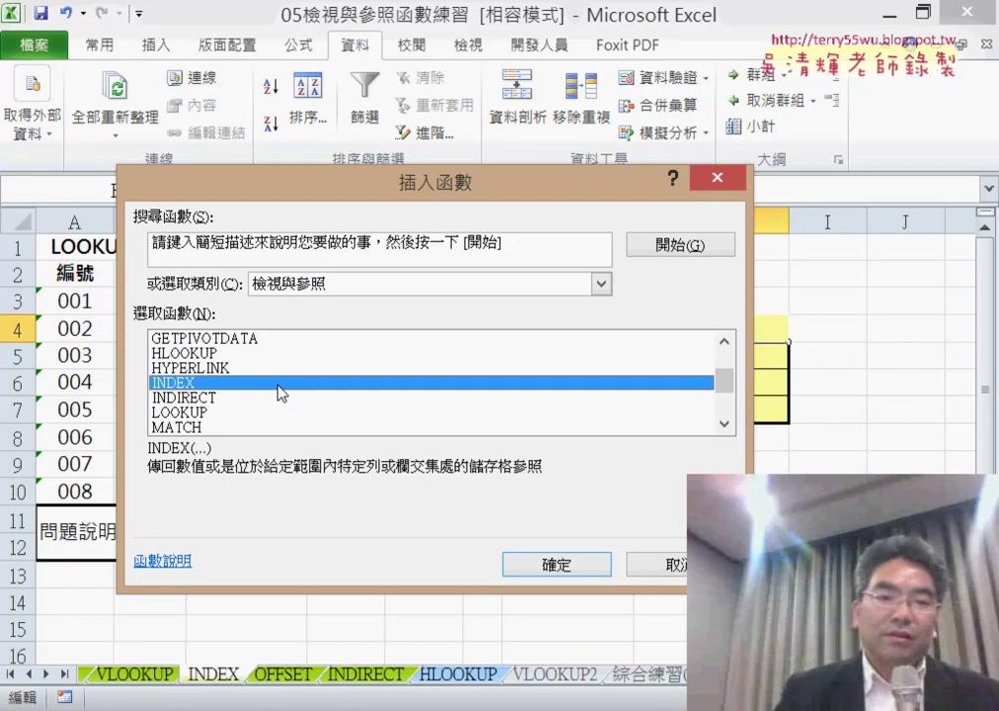
left_click(549, 564)
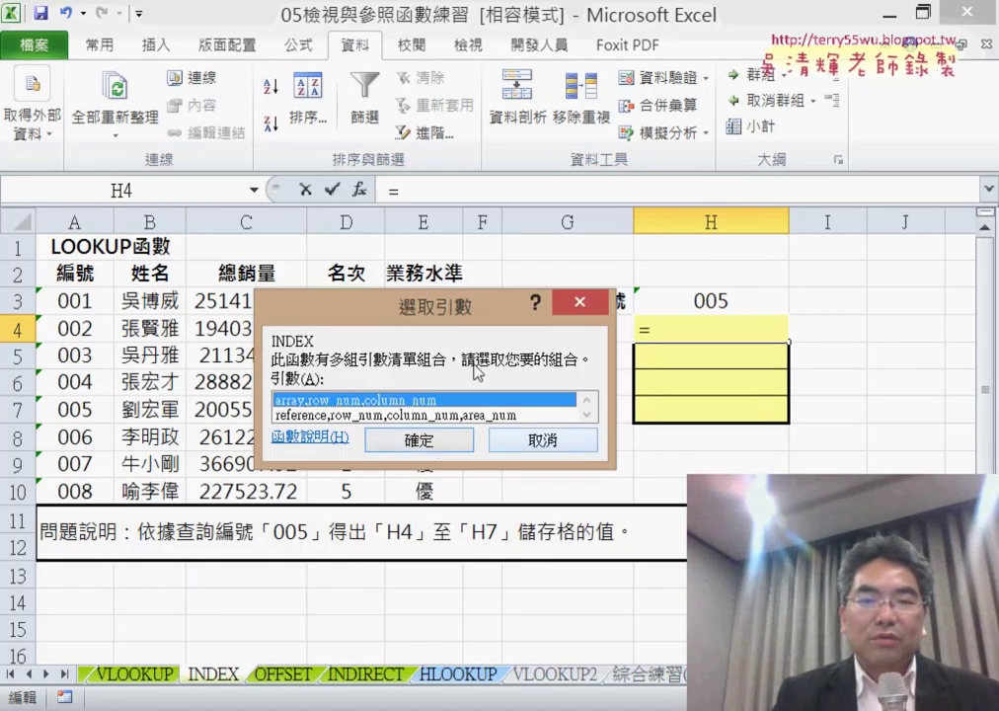
Choose INDEX's array,row_num,column_num form and set the Array argument to A3:E10
left_click(432, 444)
mouse_move(528, 235)
left_mouse_down()
mouse_move(684, 407)
mouse_move(955, 345)
left_mouse_up()
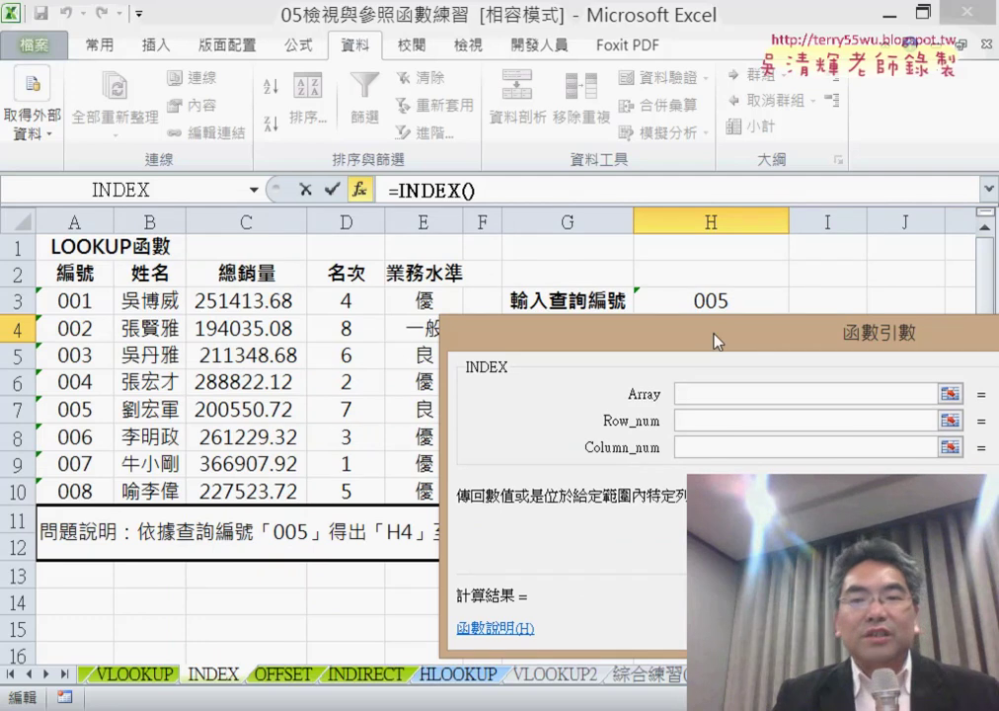
left_click_drag(718, 341, 790, 316)
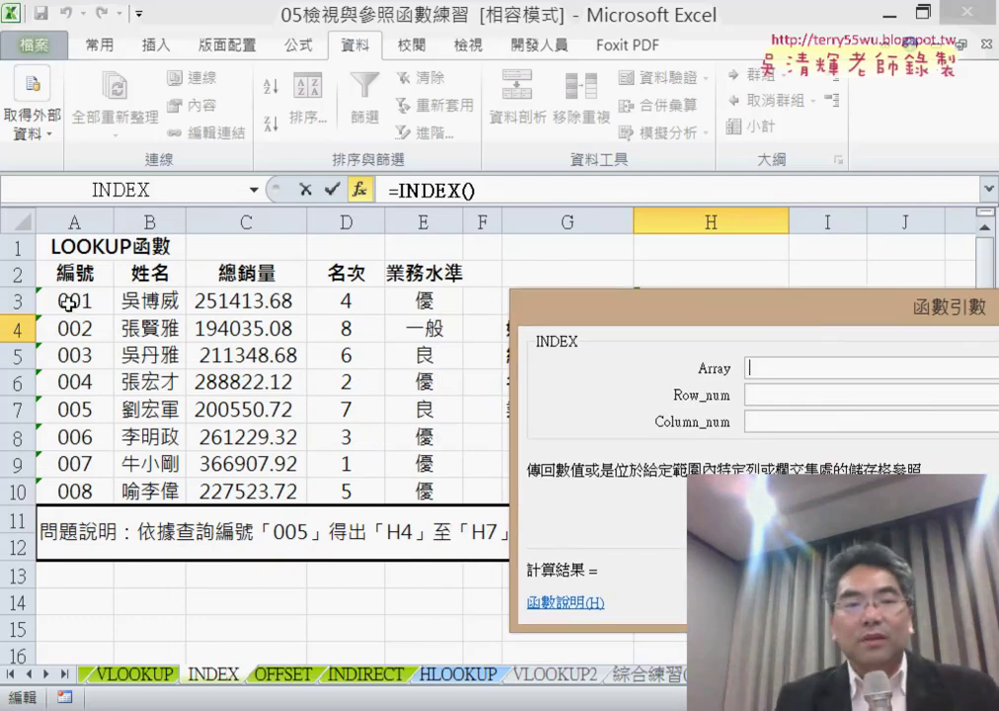
left_click_drag(67, 301, 412, 491)
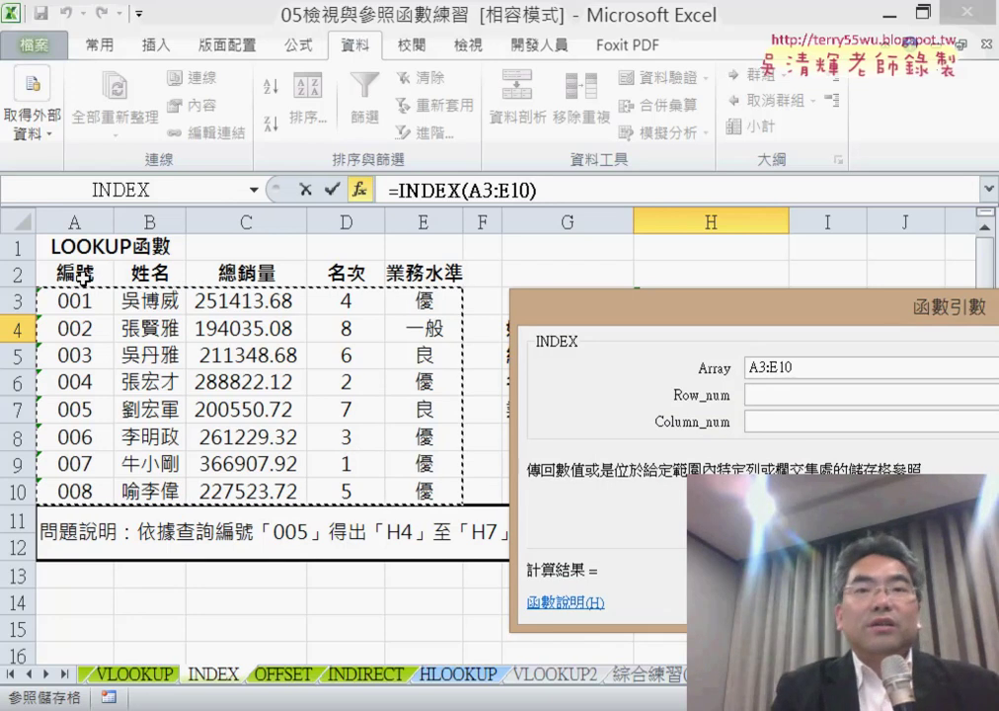
Annotate the data table, clear the marks, and move the arguments dialog off the lookup ID
left_click(763, 392)
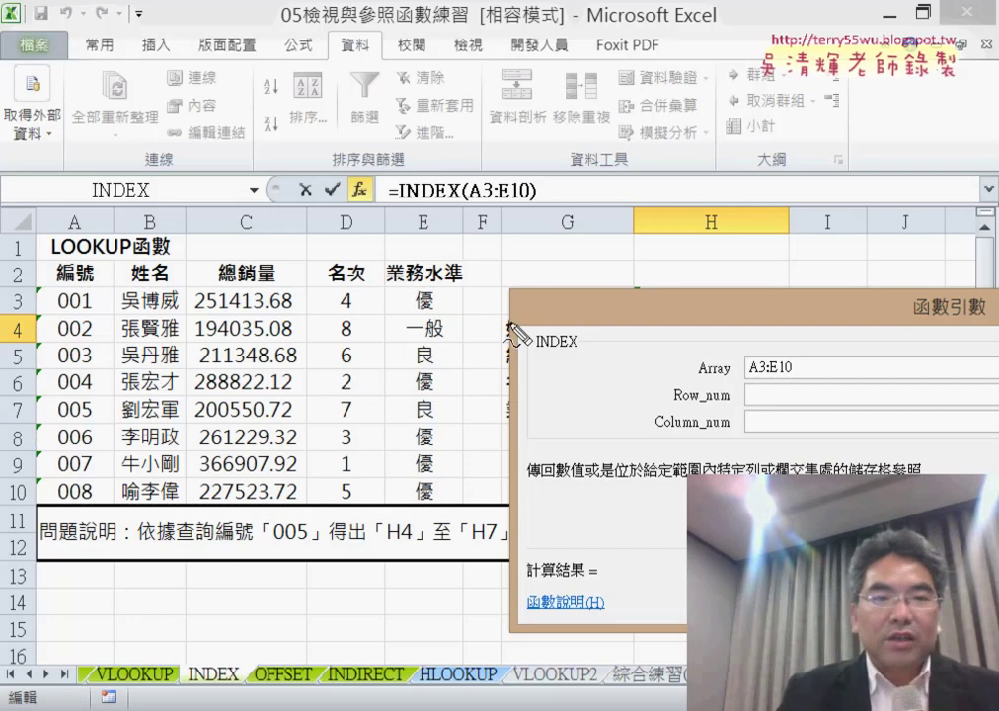
mouse_move(33, 289)
left_mouse_down()
mouse_move(16, 367)
mouse_move(33, 515)
left_mouse_up()
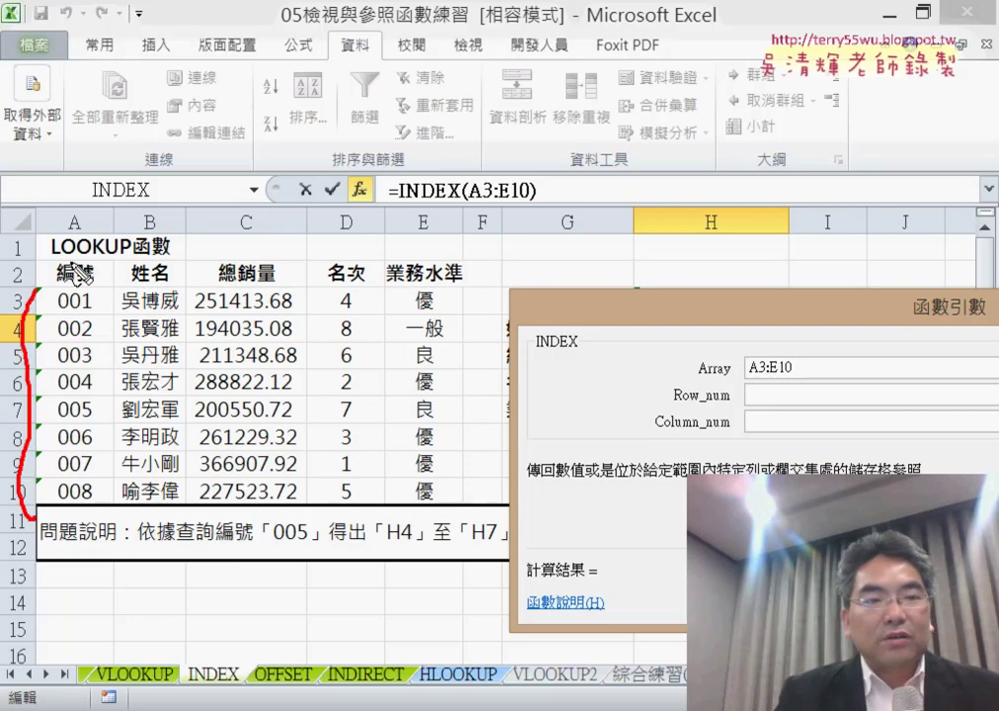
mouse_move(77, 271)
left_mouse_down()
mouse_move(351, 269)
mouse_move(434, 282)
mouse_move(449, 494)
mouse_move(302, 513)
left_mouse_up()
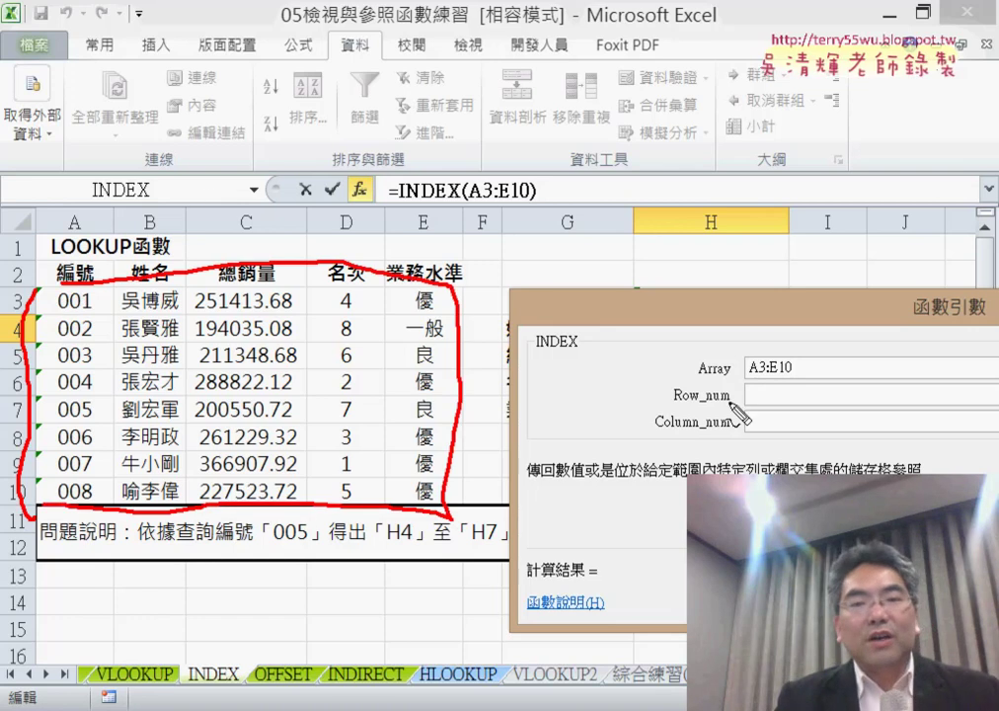
left_click_drag(691, 407, 745, 403)
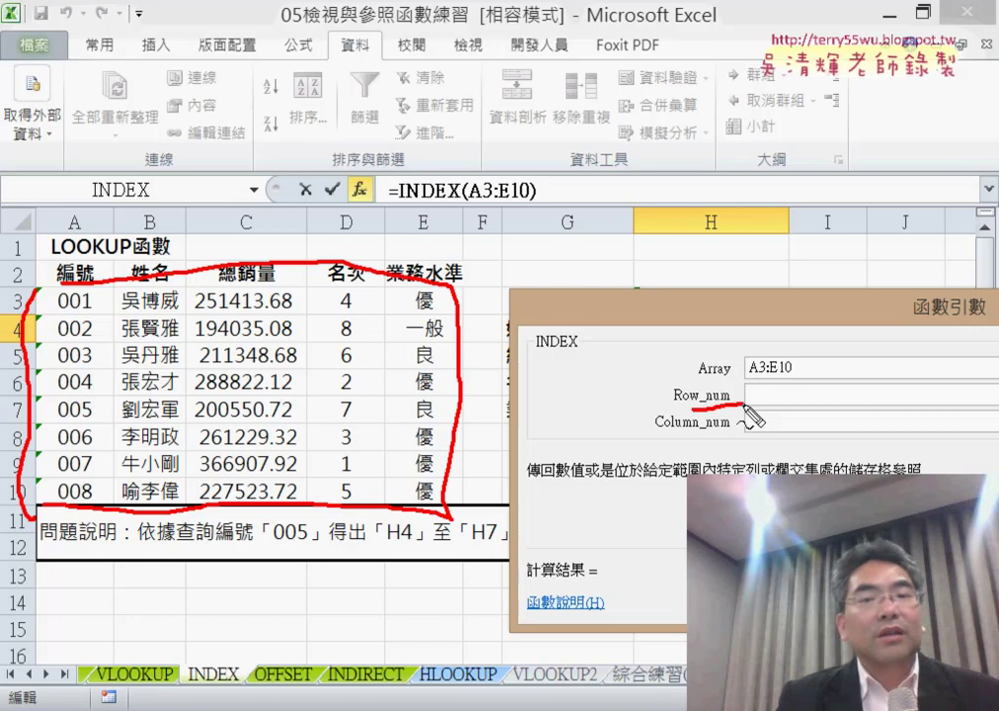
left_click_drag(691, 433, 755, 426)
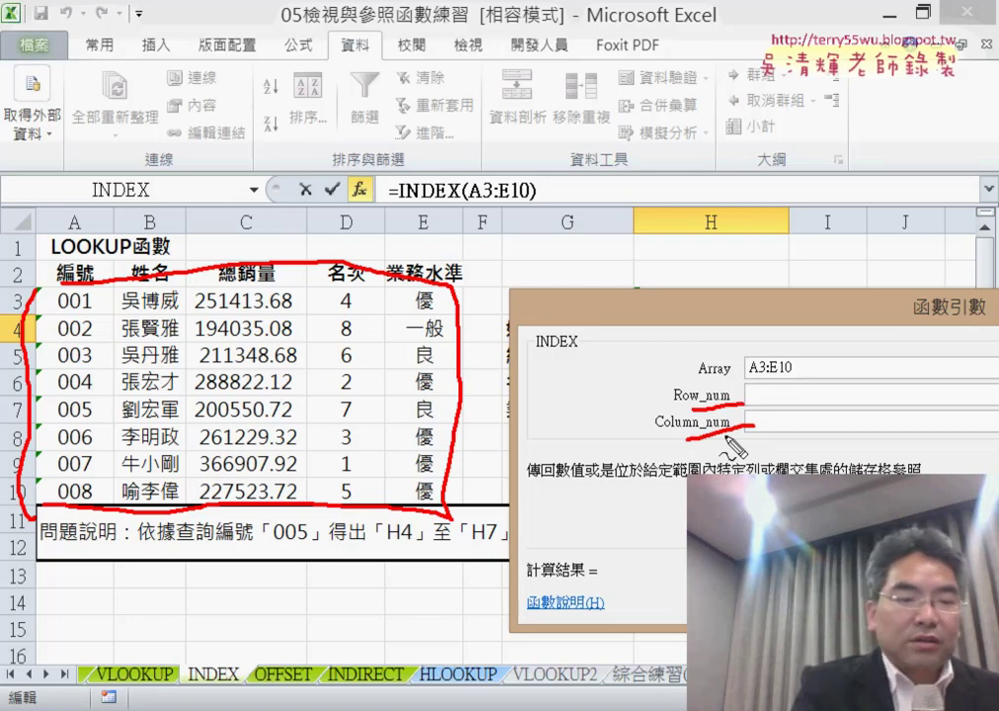
key("Escape")
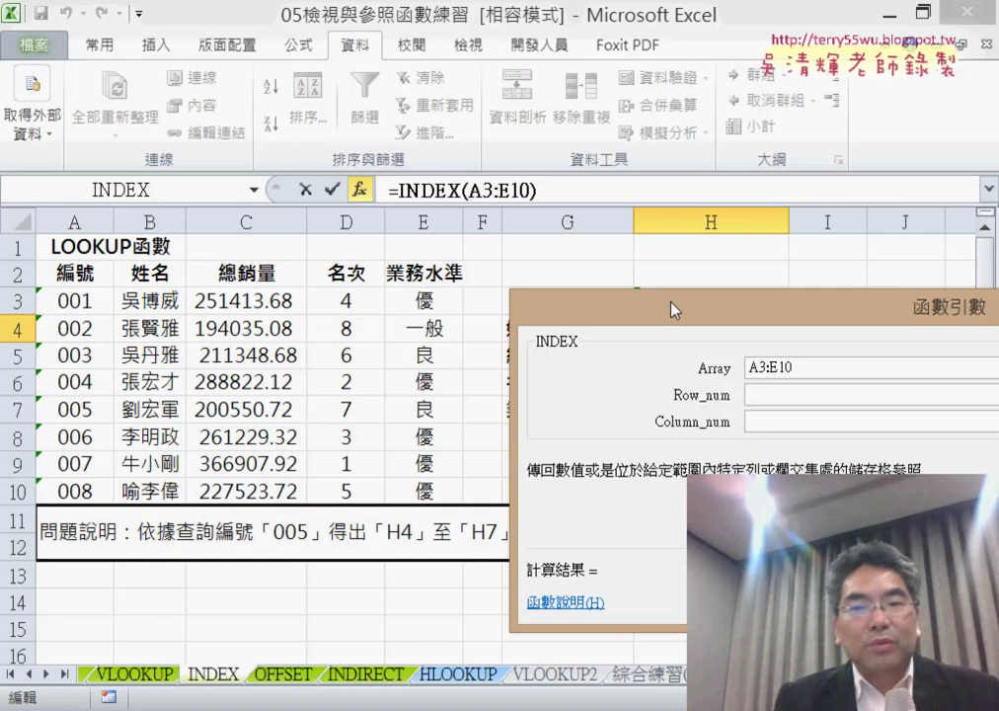
left_click_drag(593, 308, 396, 423)
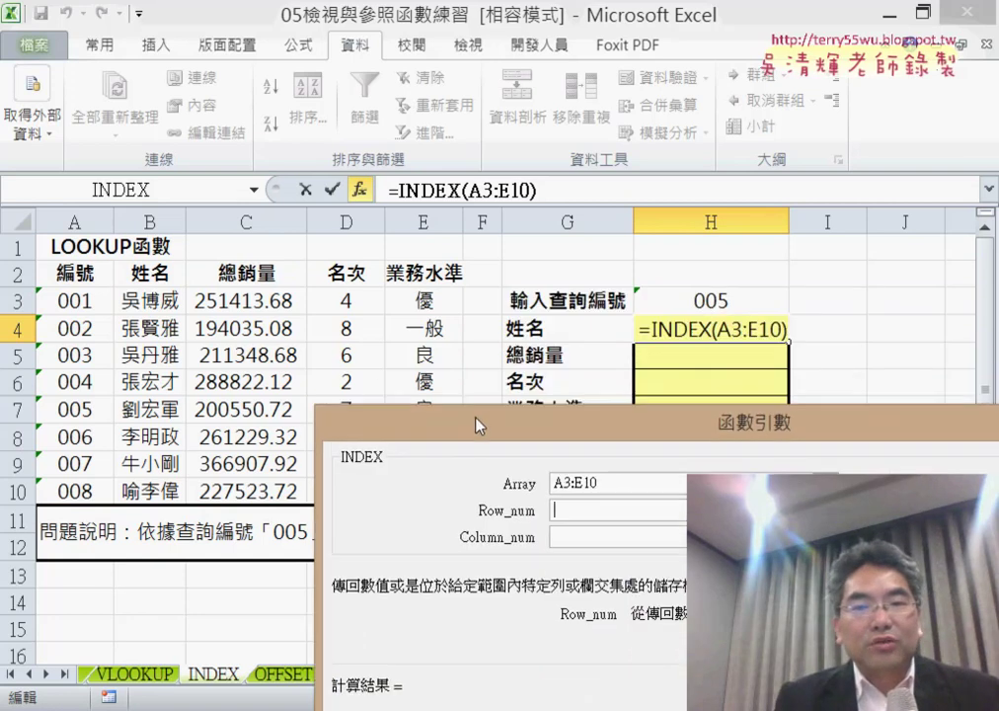
Use lookup ID cell H3 as INDEX's Row_num and go to the Column_num box
left_click(729, 301)
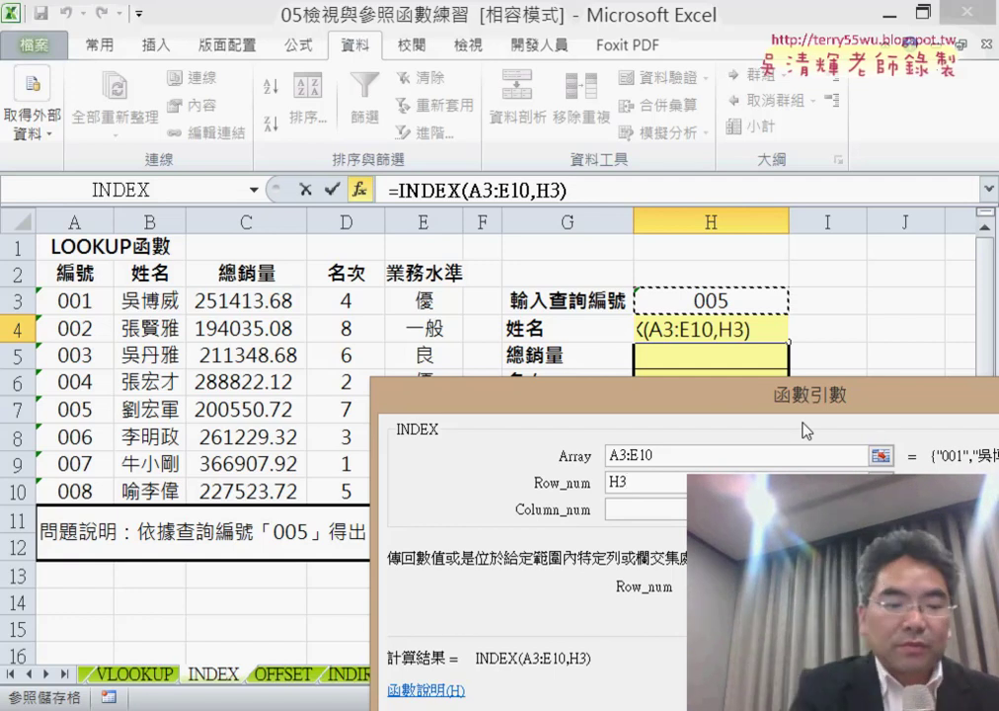
left_click_drag(20, 285, 131, 281)
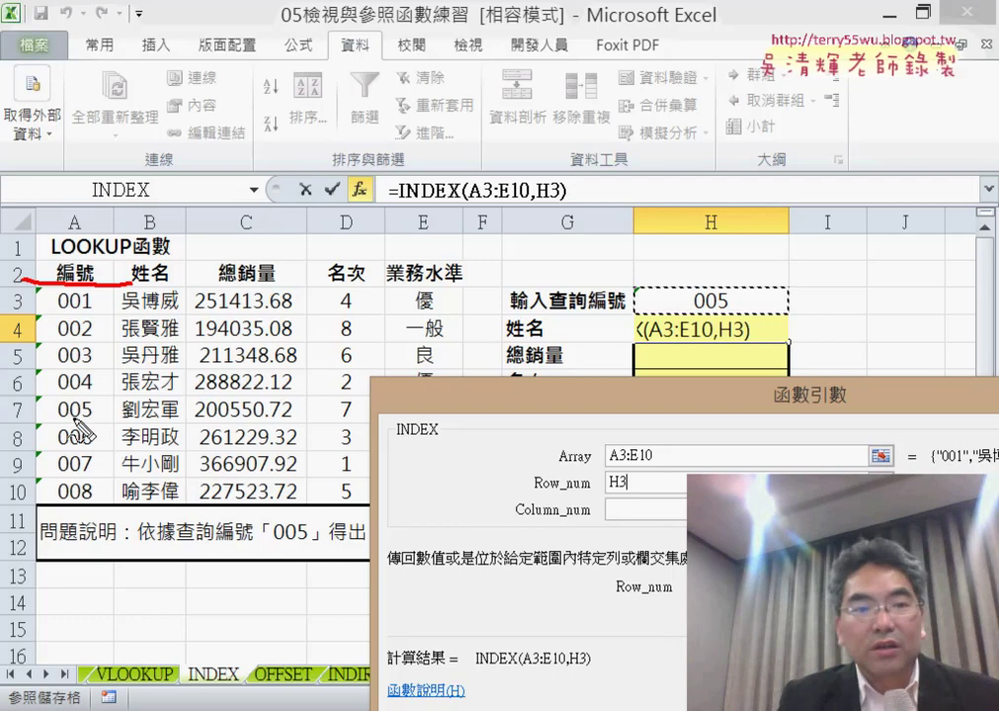
mouse_move(48, 415)
left_mouse_down()
mouse_move(79, 424)
mouse_move(49, 416)
left_mouse_up()
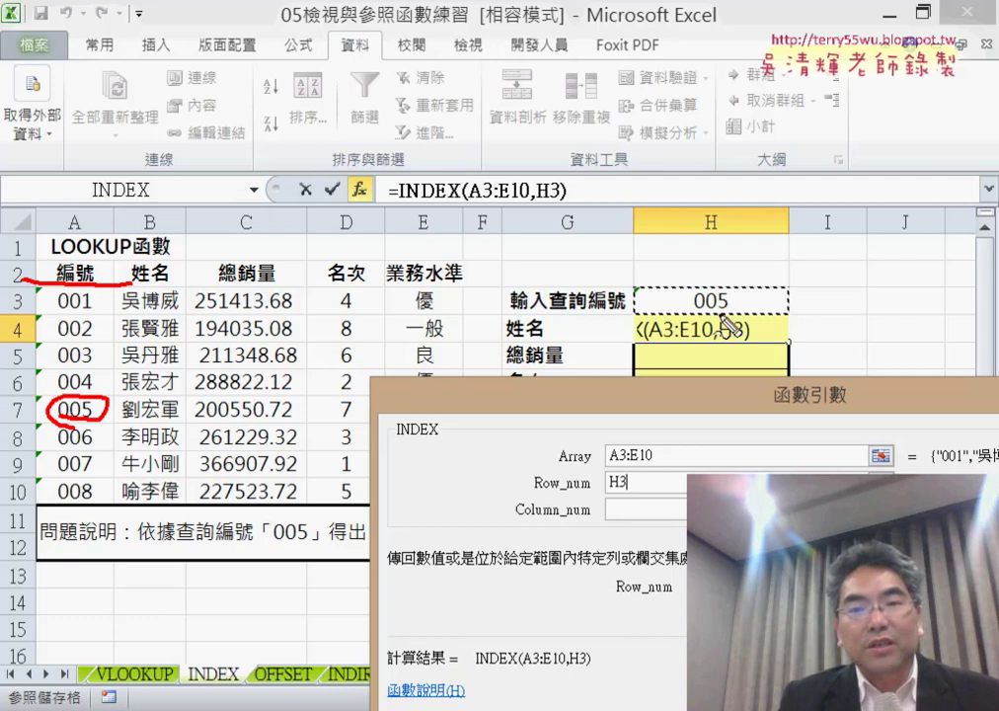
mouse_move(708, 278)
left_mouse_down()
mouse_move(713, 305)
mouse_move(696, 284)
left_mouse_up()
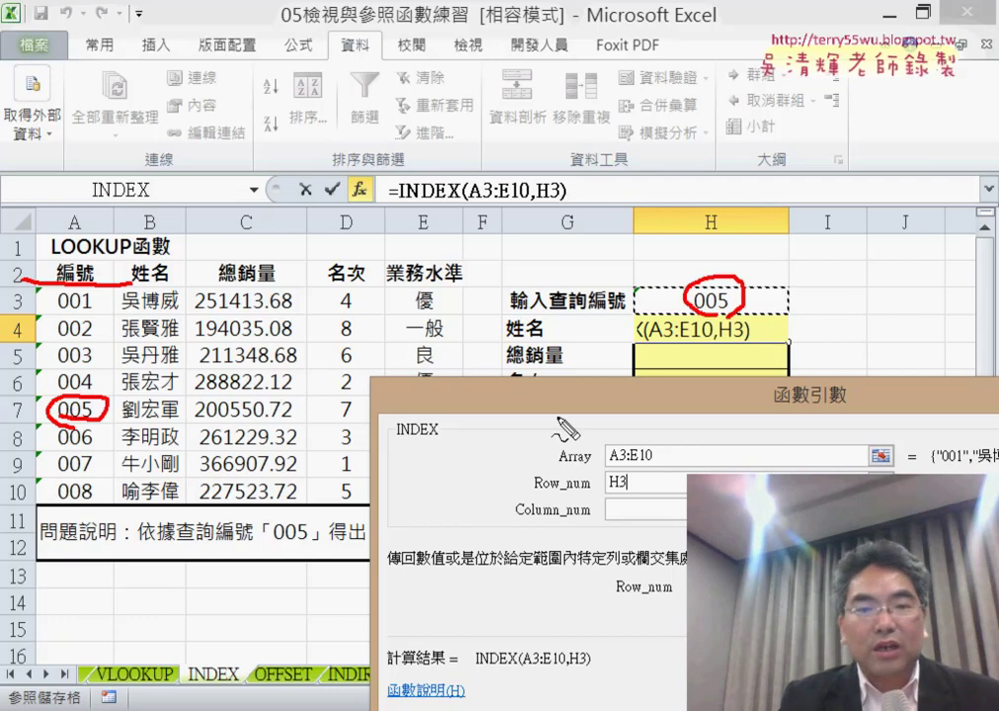
mouse_move(718, 312)
left_mouse_down()
mouse_move(637, 491)
mouse_move(654, 488)
left_mouse_up()
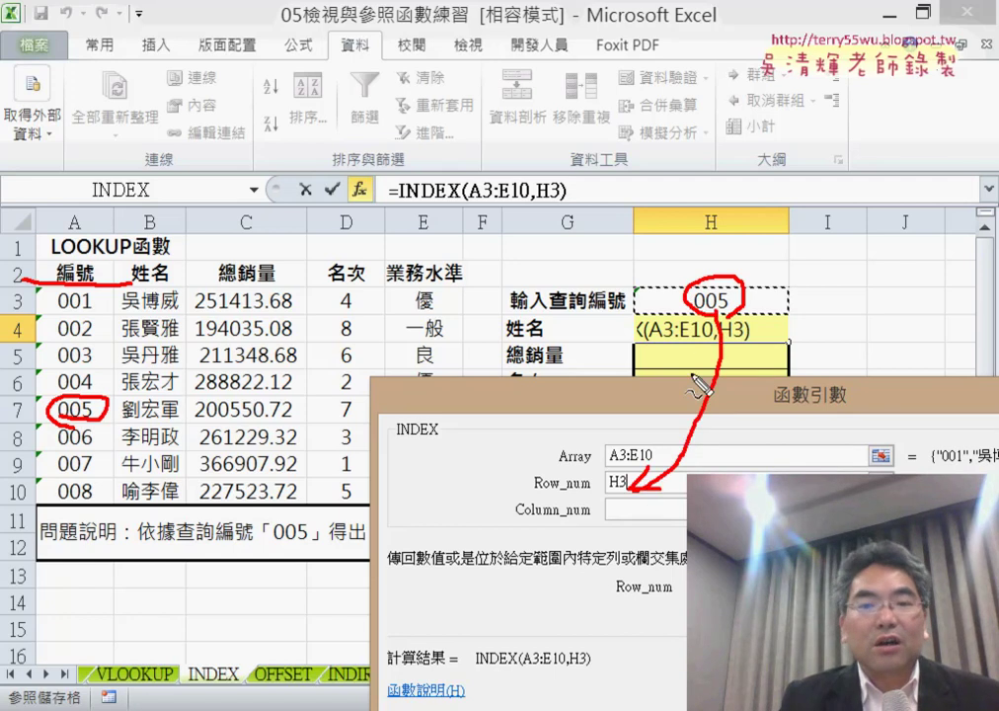
key("Escape")
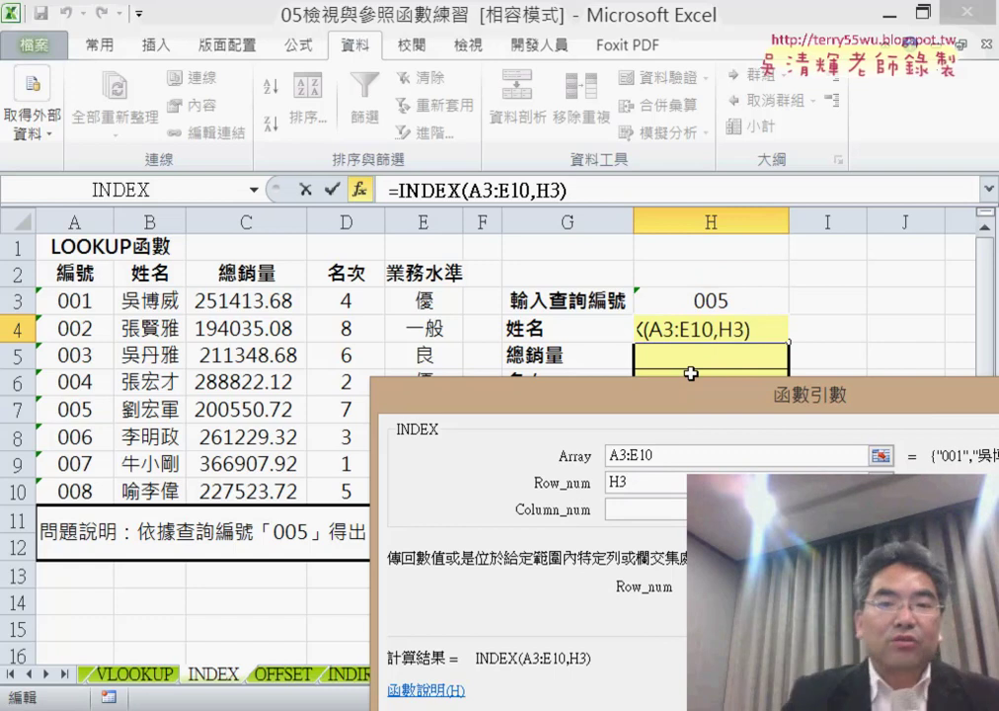
left_click(664, 513)
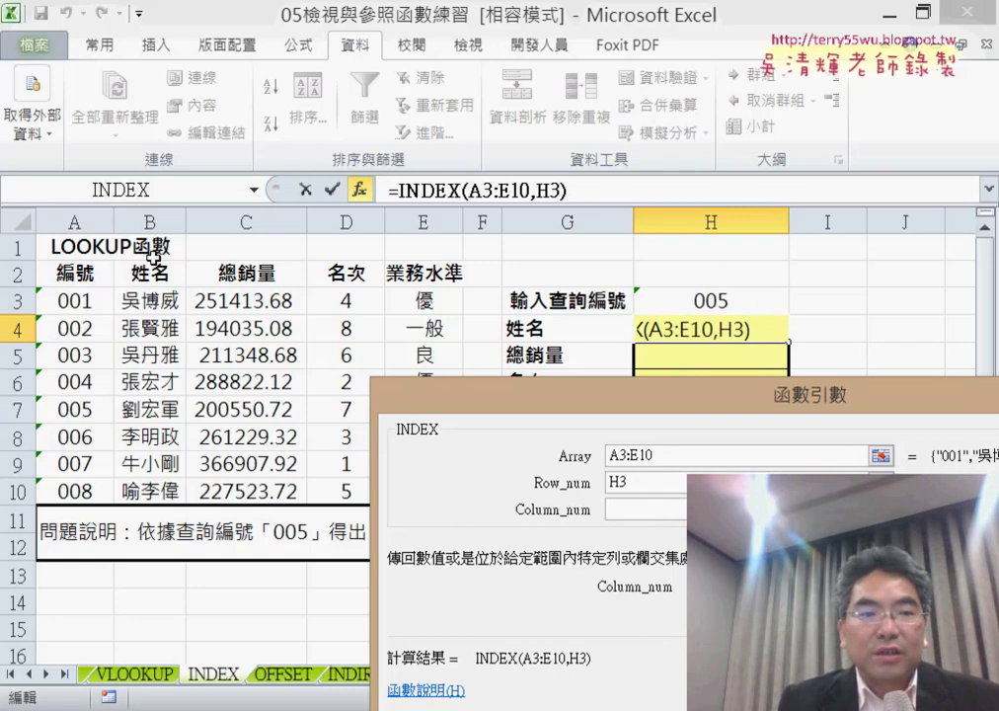
Enter 2 as Column_num to finish =INDEX(A3:E10,H3,2) in H4
type("2")
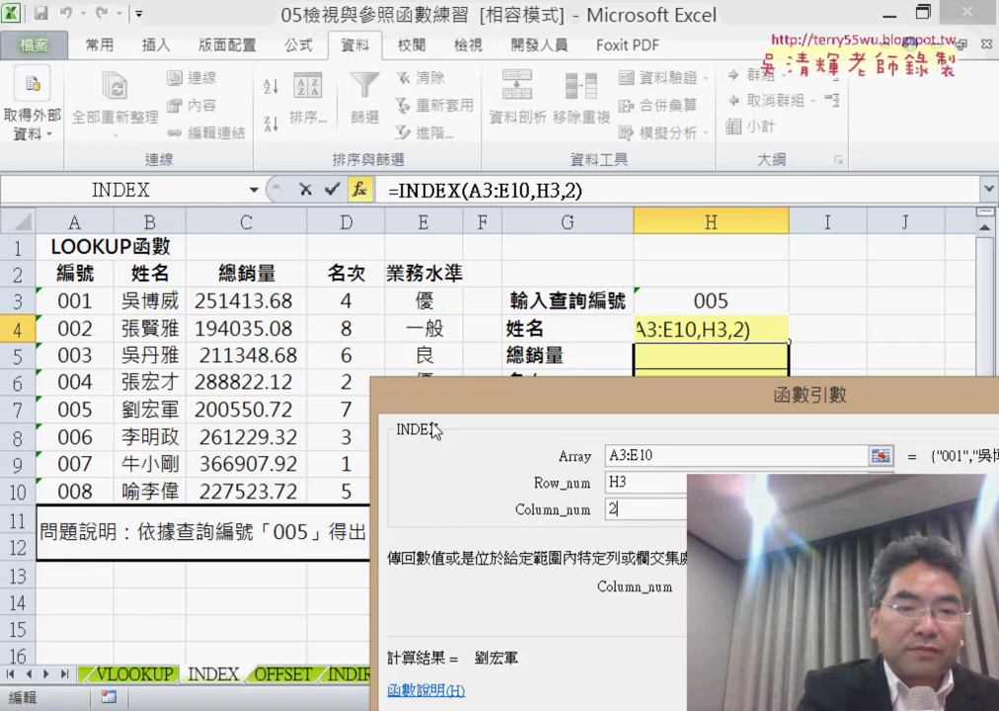
left_click_drag(661, 407, 339, 346)
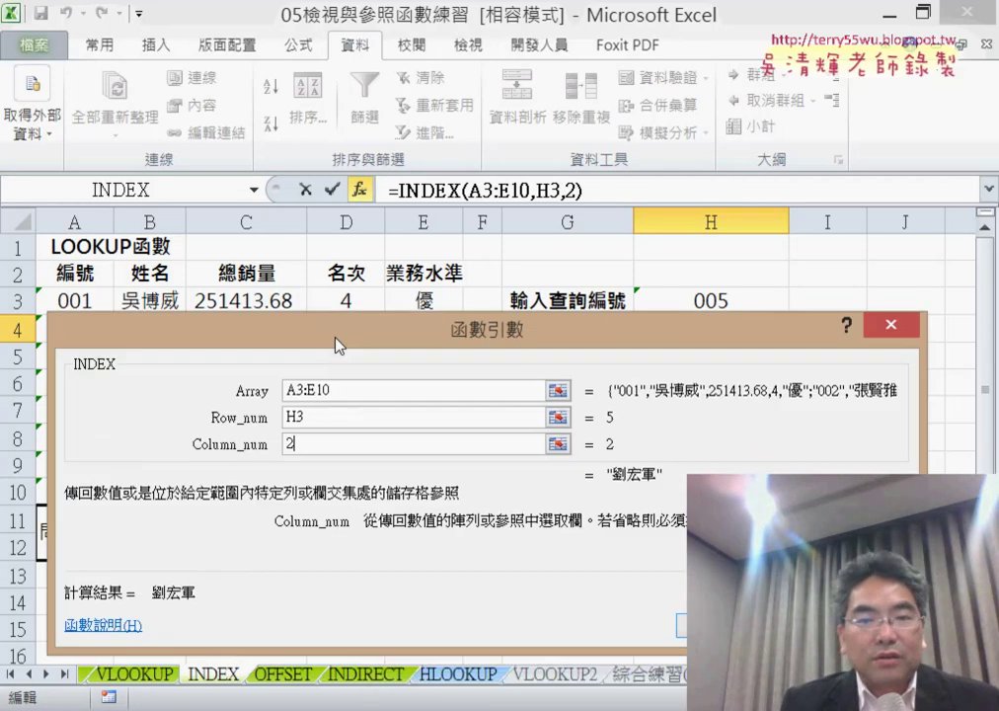
key("Return")
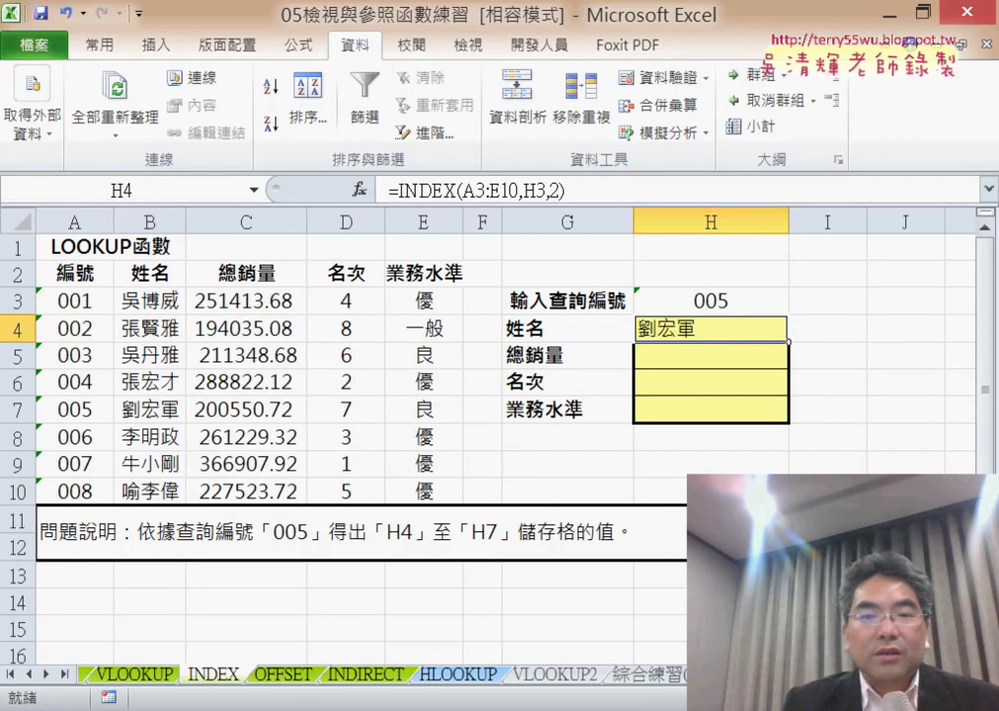
Change the lookup ID in H3 to 004 and re-confirm H4's INDEX formula
left_click(756, 308)
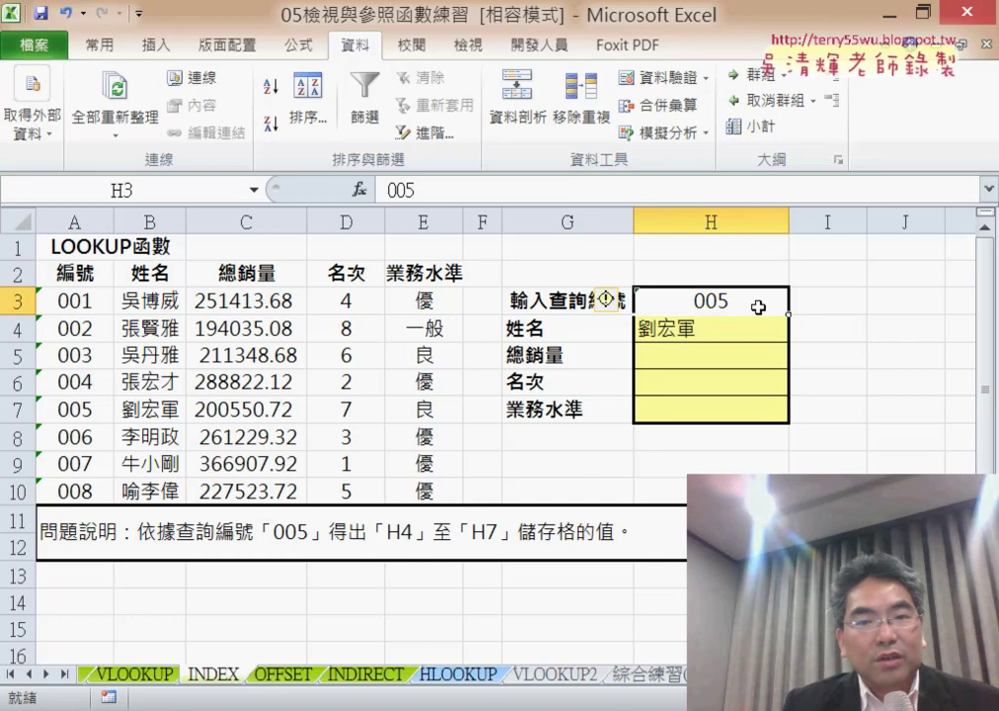
double_click(722, 302)
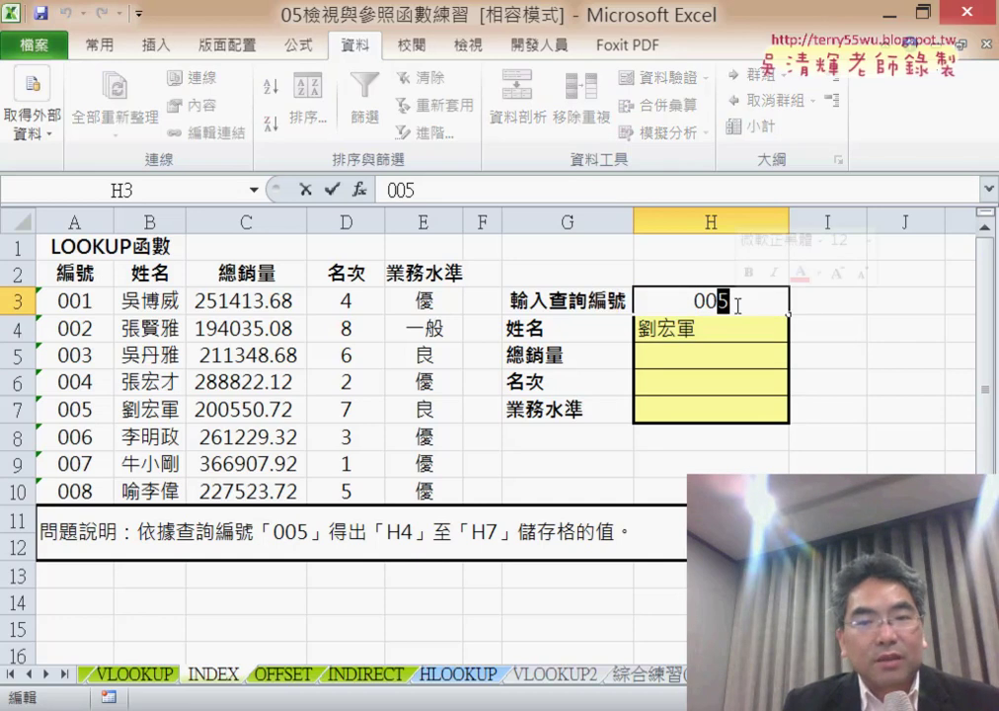
type("4")
key("Return")
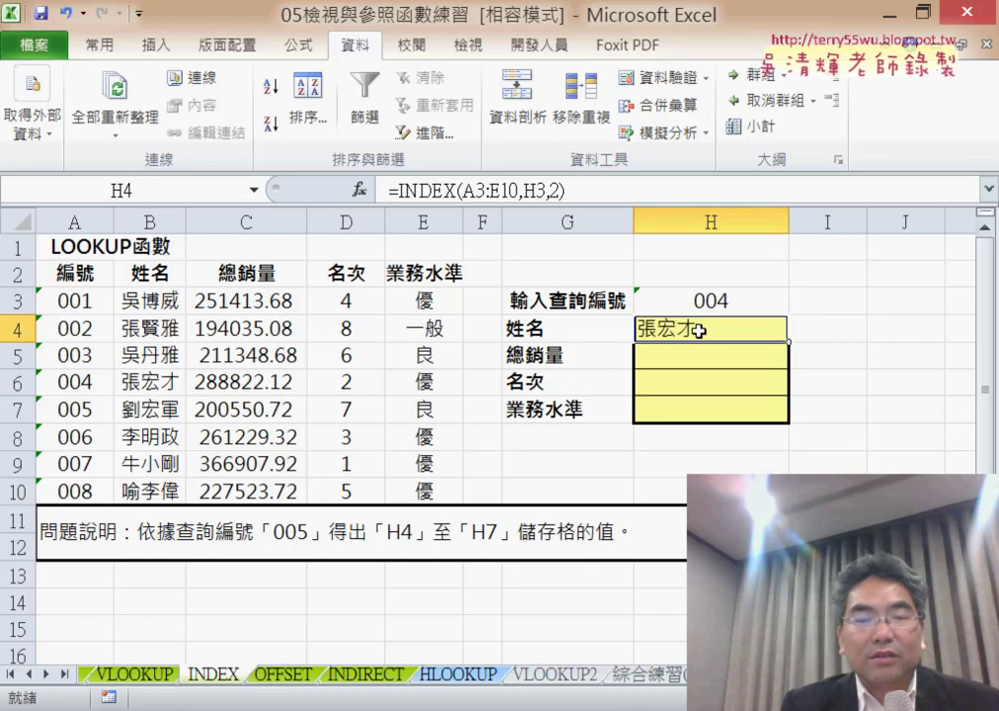
left_click(560, 189)
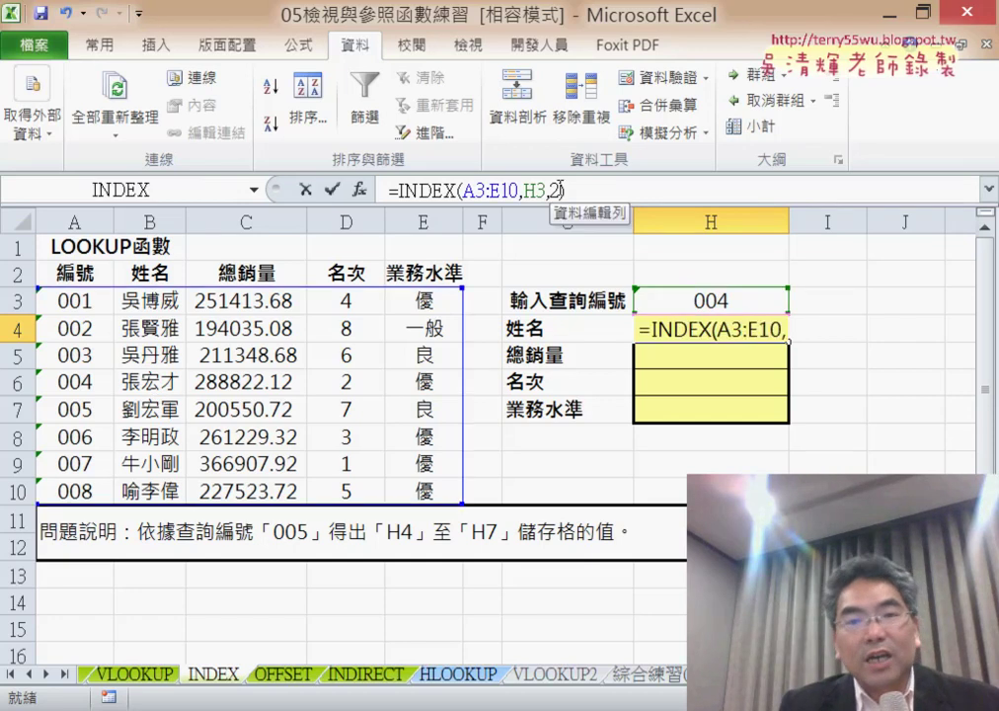
left_click(555, 189)
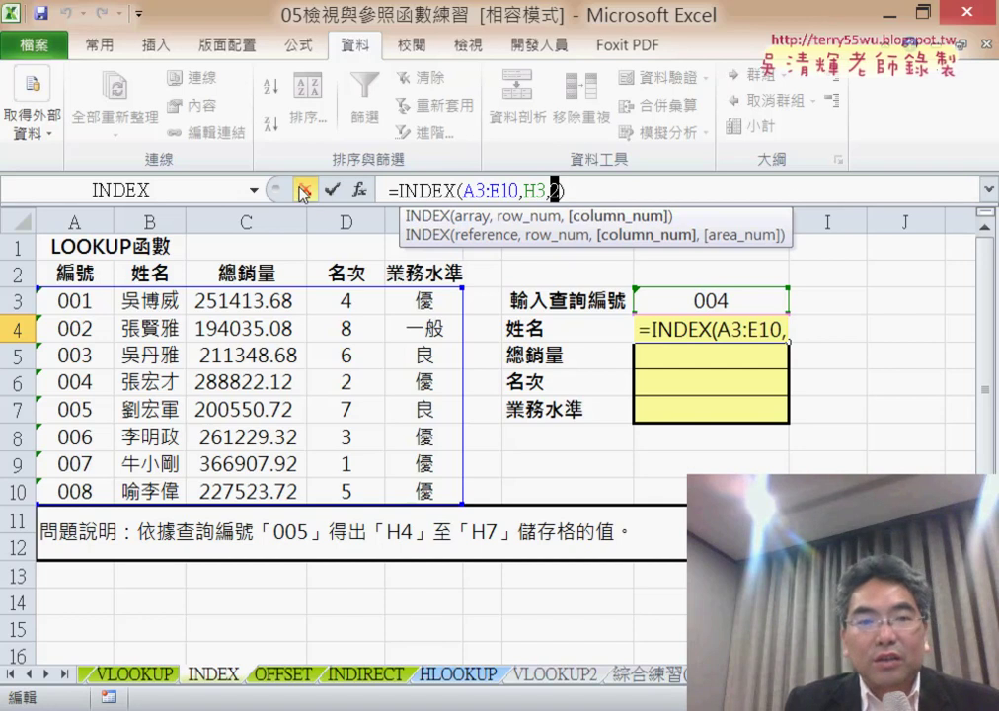
left_click(332, 190)
left_click(835, 333)
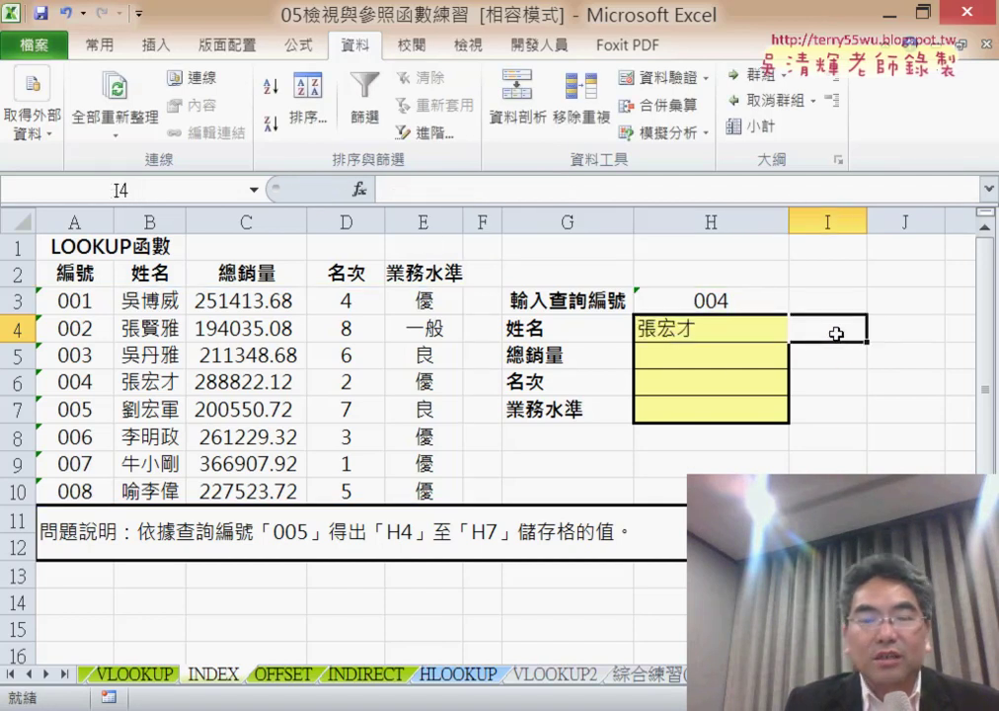
Enter =ROW()-2 in I4 and fill it down to I7, giving 2, 3, 4, 5
left_click(359, 190)
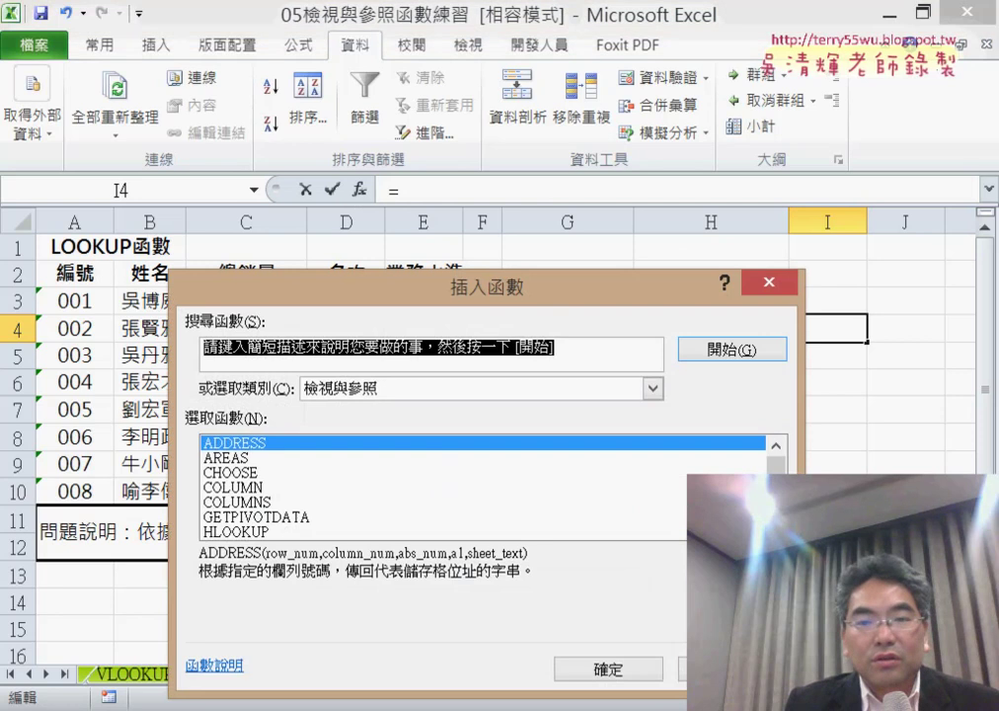
left_click_drag(778, 472, 778, 533)
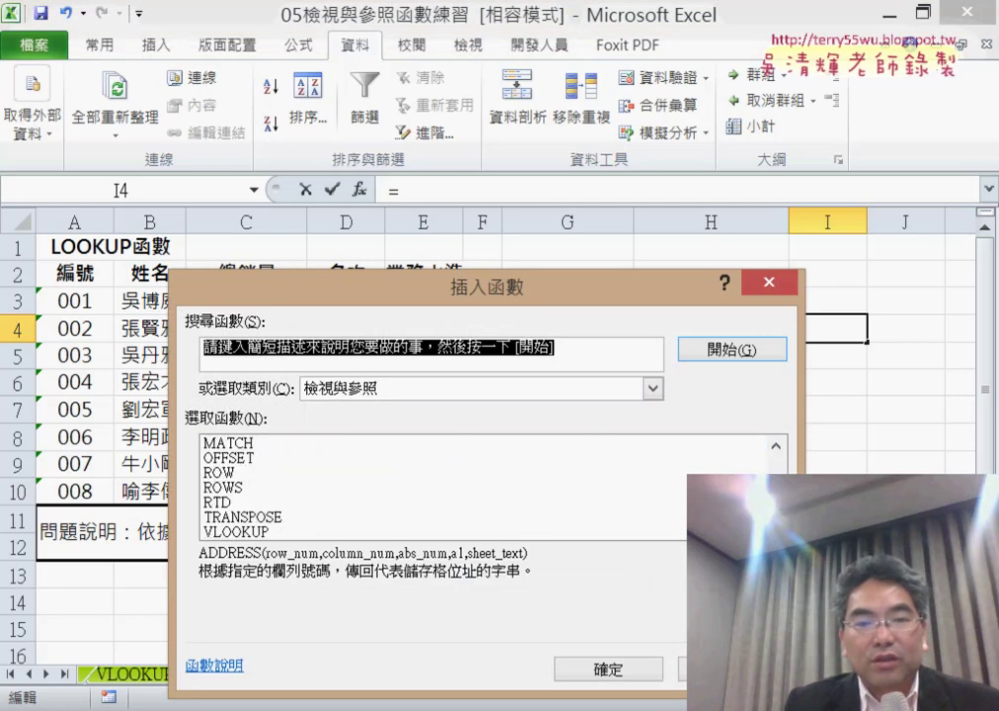
double_click(219, 473)
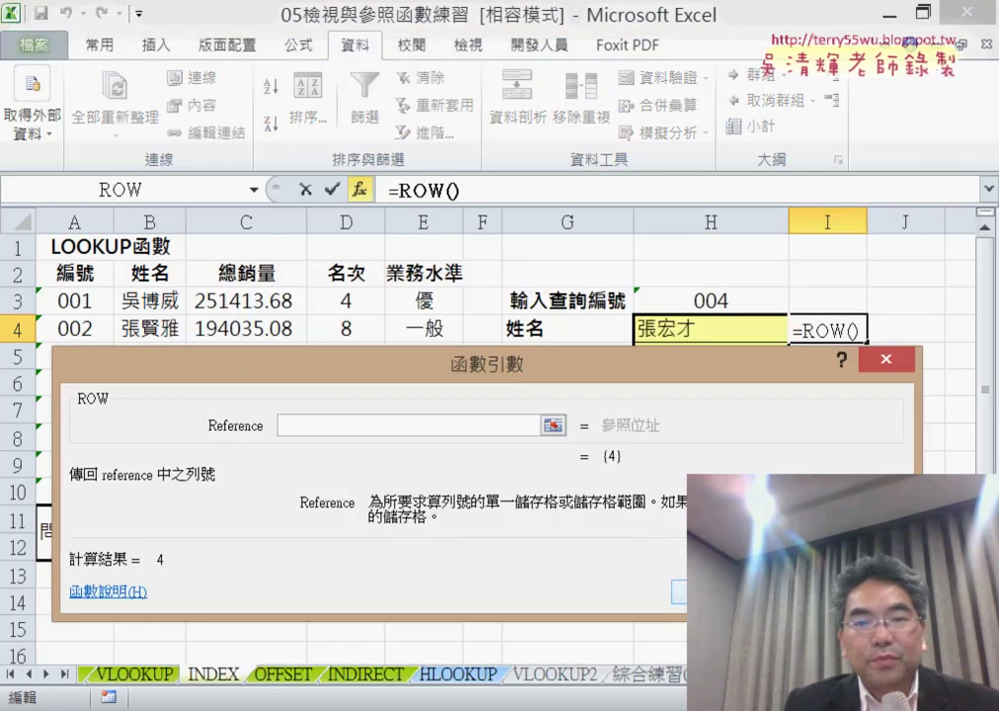
left_click(709, 592)
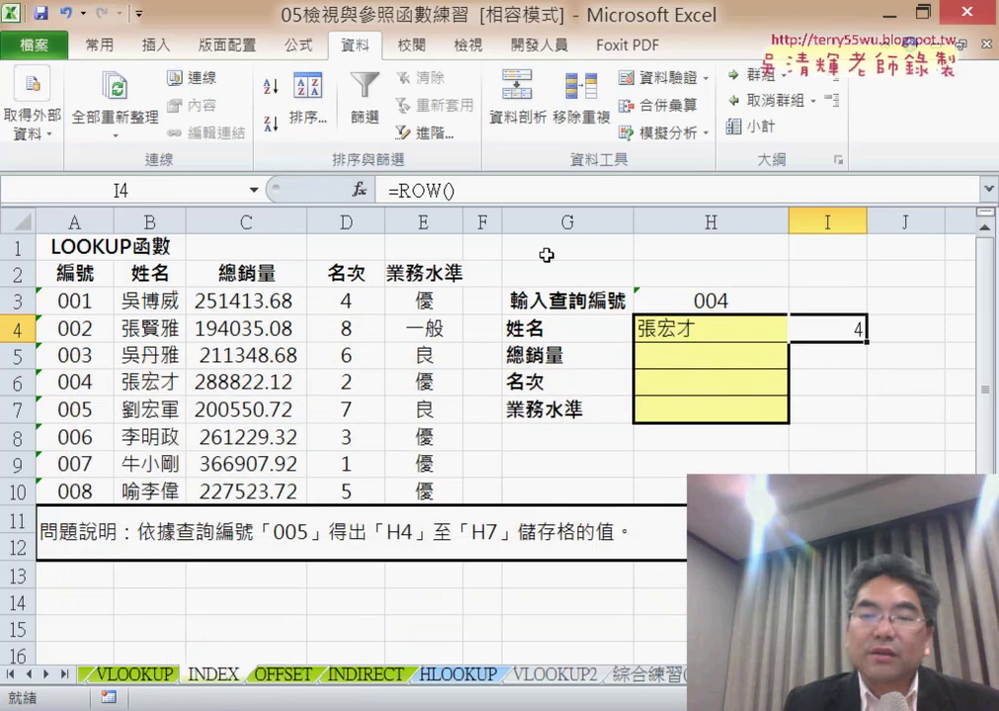
left_click(483, 185)
type("-")
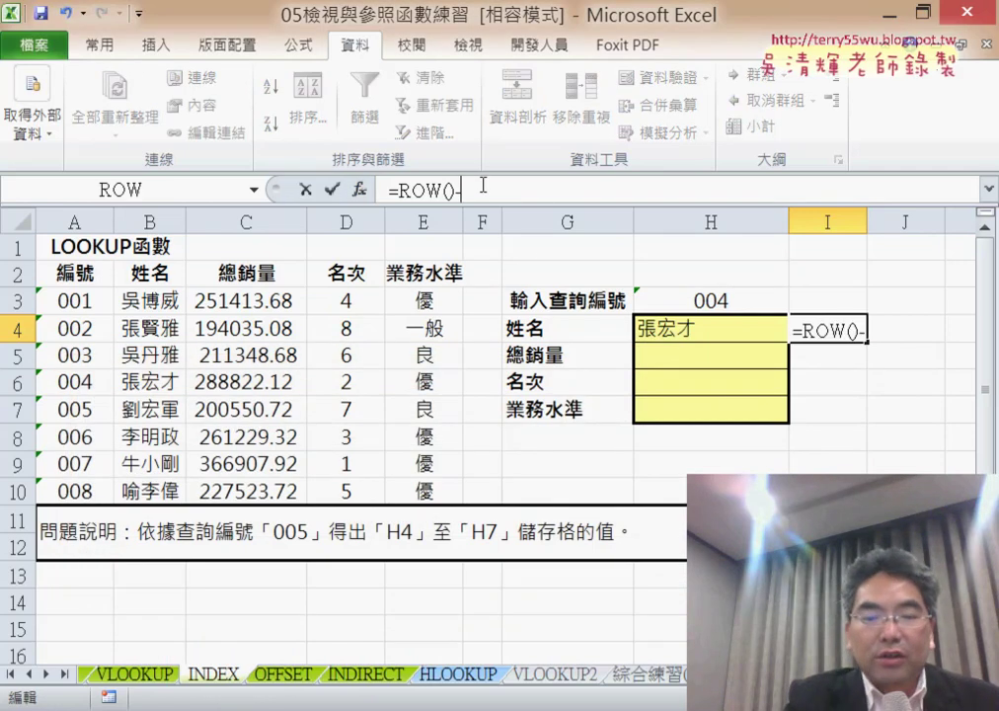
type("2")
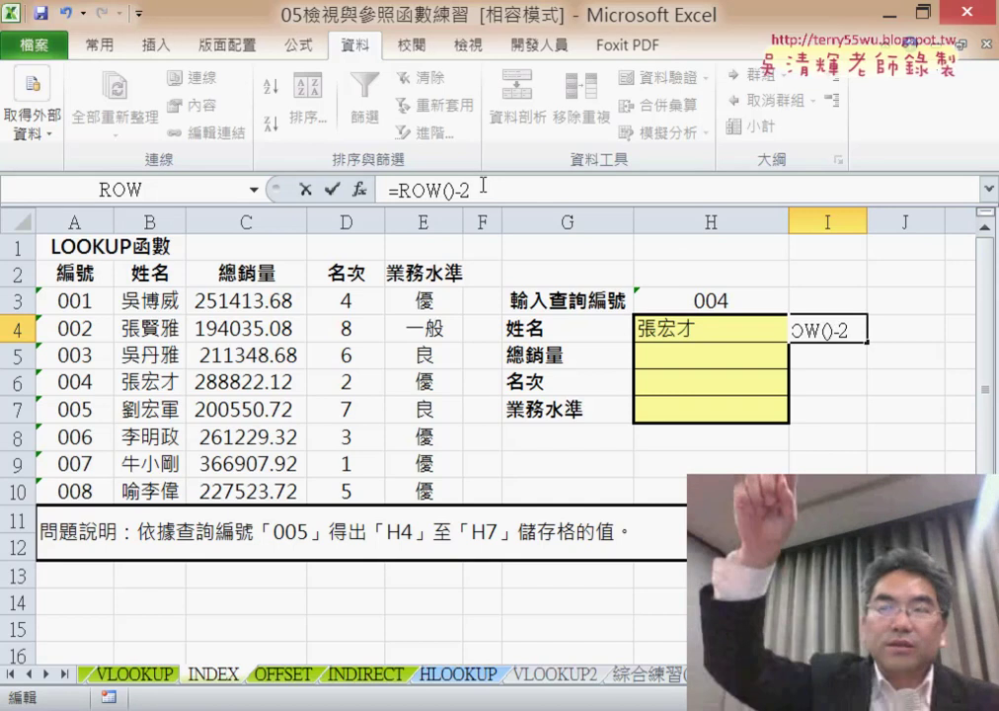
left_click(333, 189)
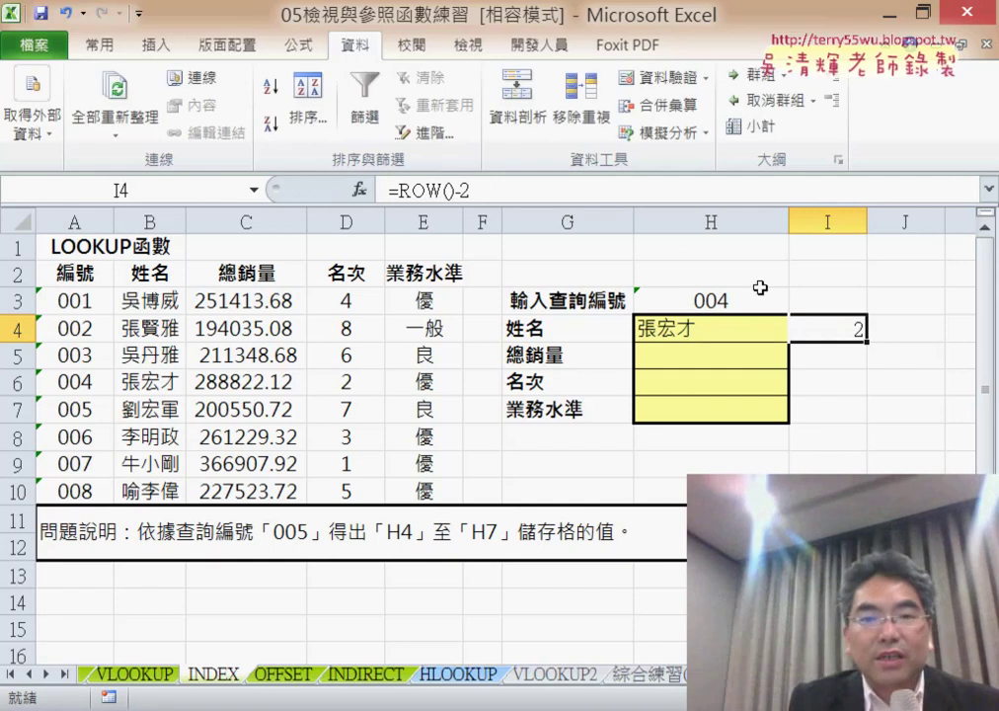
left_click_drag(867, 343, 866, 416)
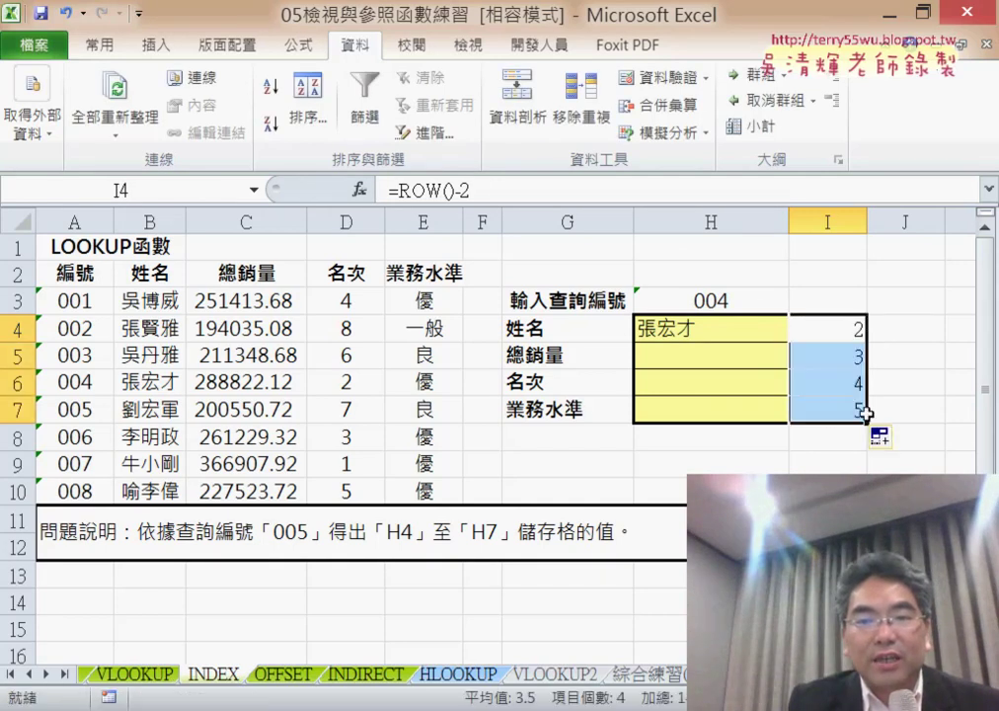
Copy the ROW()-2 text from I4's formula without changing the cell
left_click(839, 326)
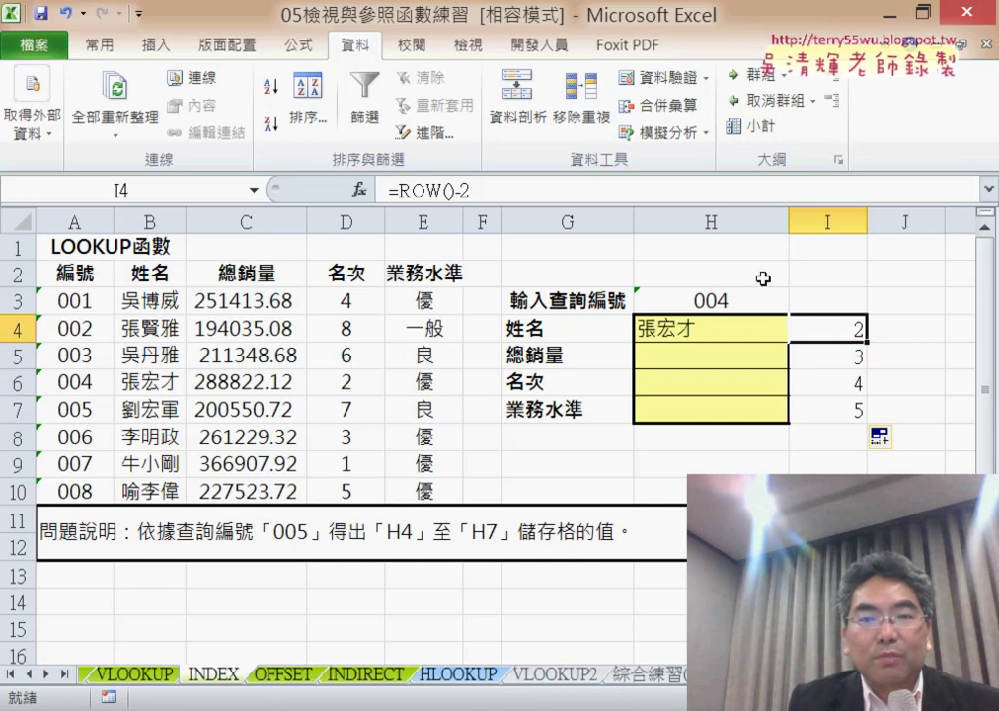
left_click_drag(470, 189, 425, 189)
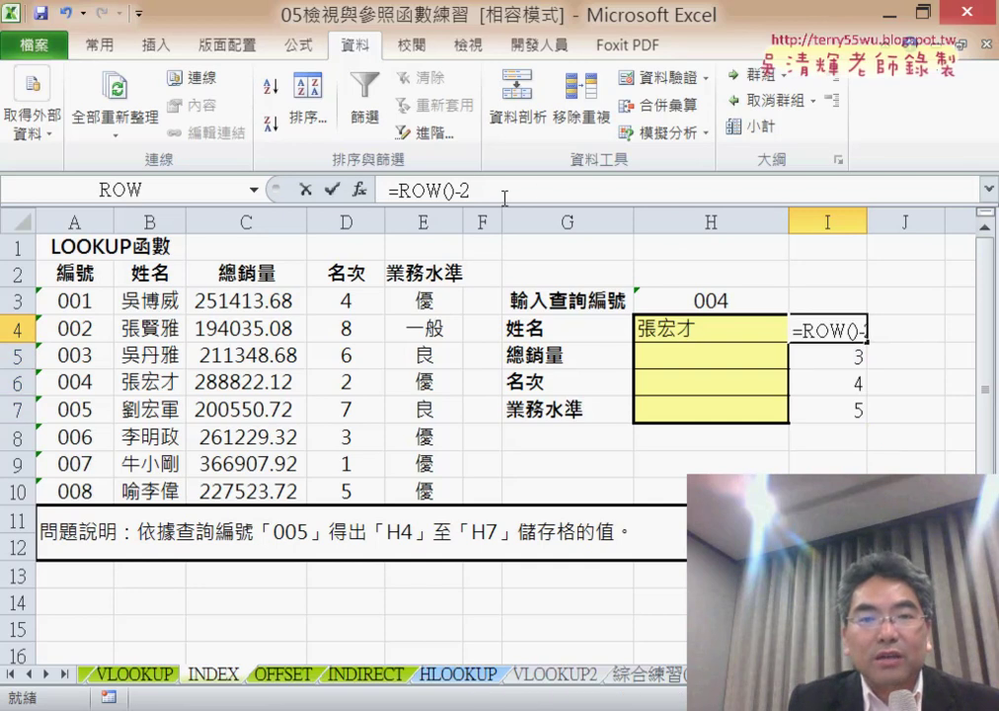
right_click(424, 188)
left_click(497, 234)
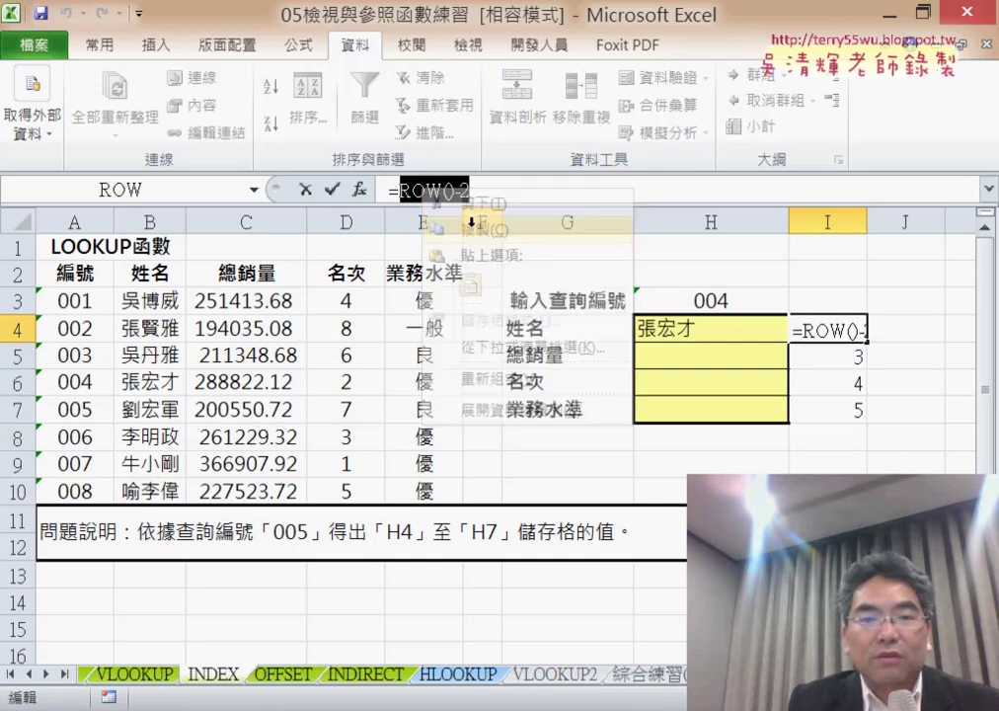
left_click(306, 189)
Paste ROW()-2 over the fixed 2 in H4, giving =INDEX(A3:E10,H3,ROW()-2)
left_click(685, 335)
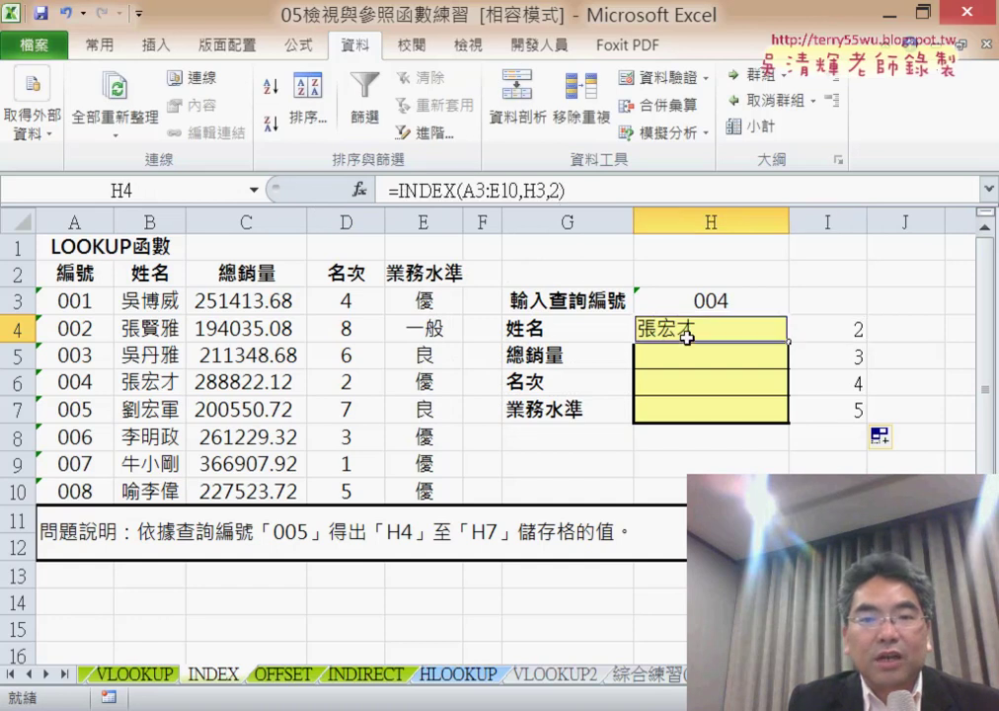
left_click(562, 192)
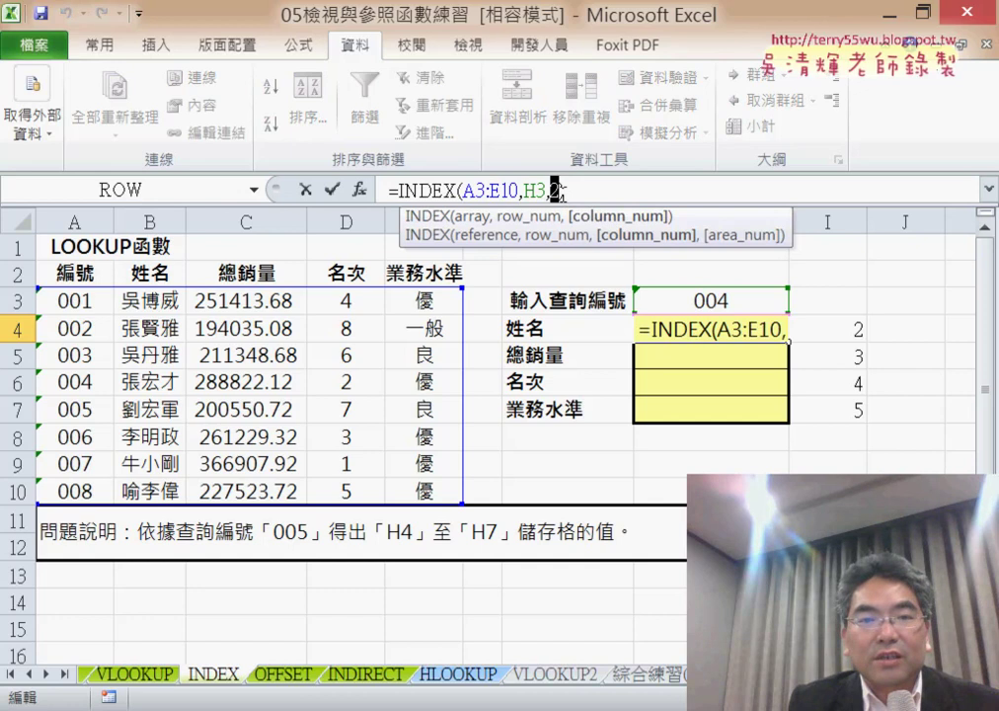
right_click(561, 188)
left_click(604, 288)
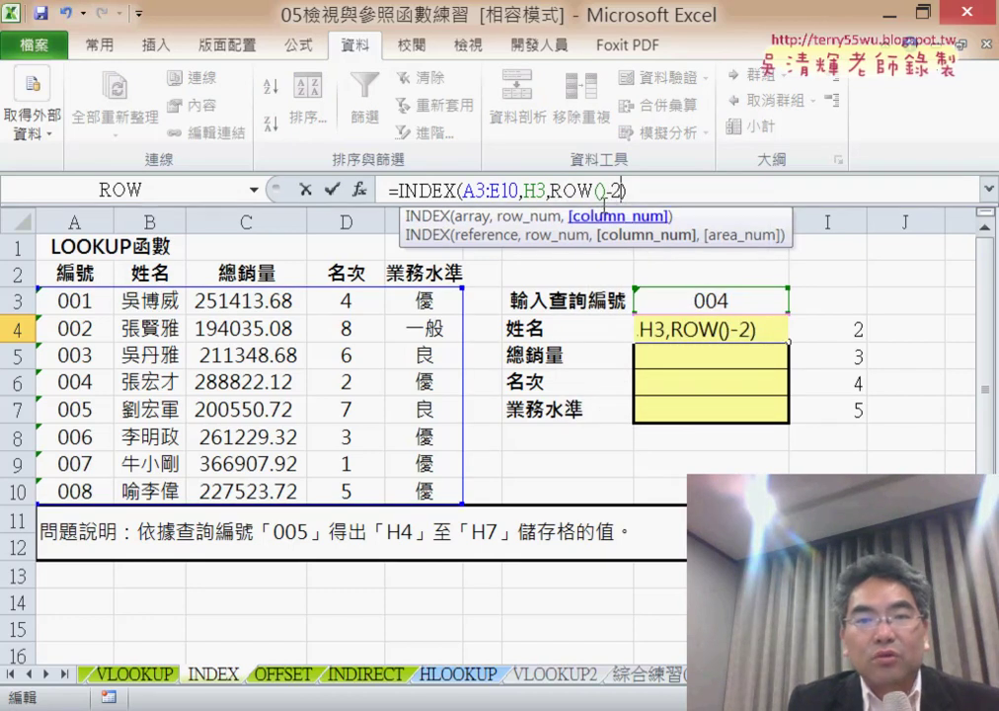
left_click_drag(619, 187, 564, 188)
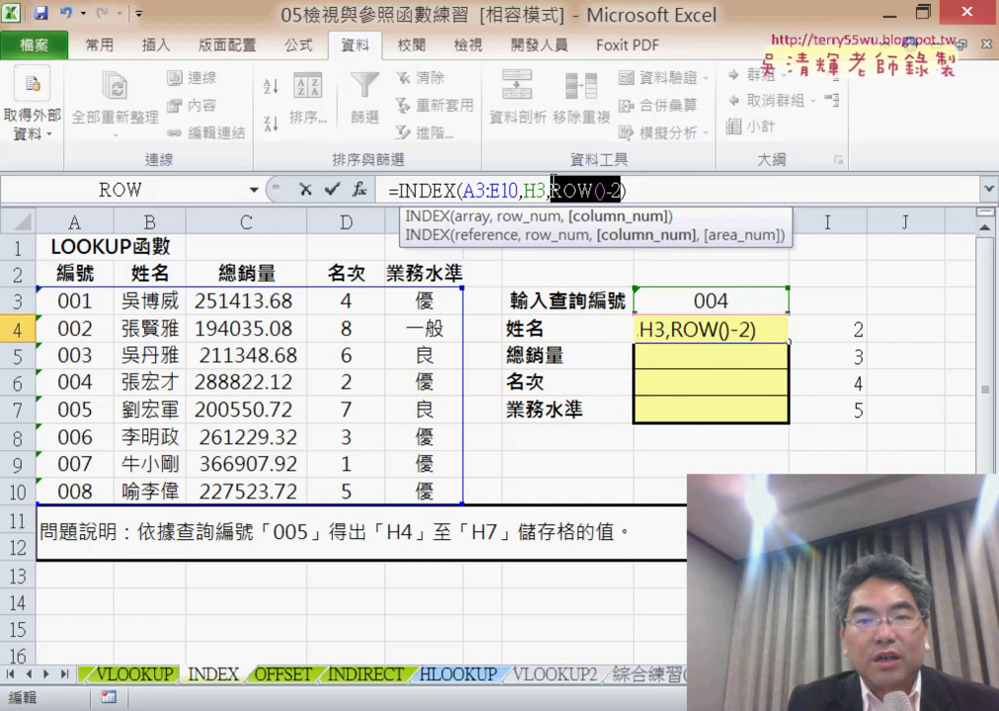
left_click(332, 188)
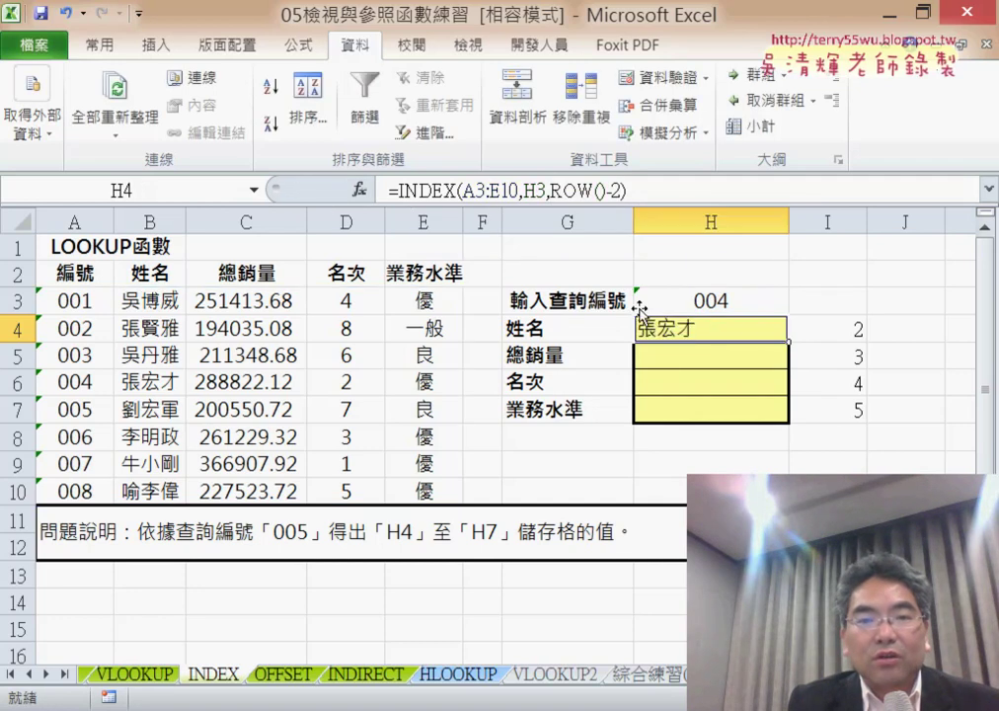
Centre H4 and fill its formula down to H7
left_click(99, 44)
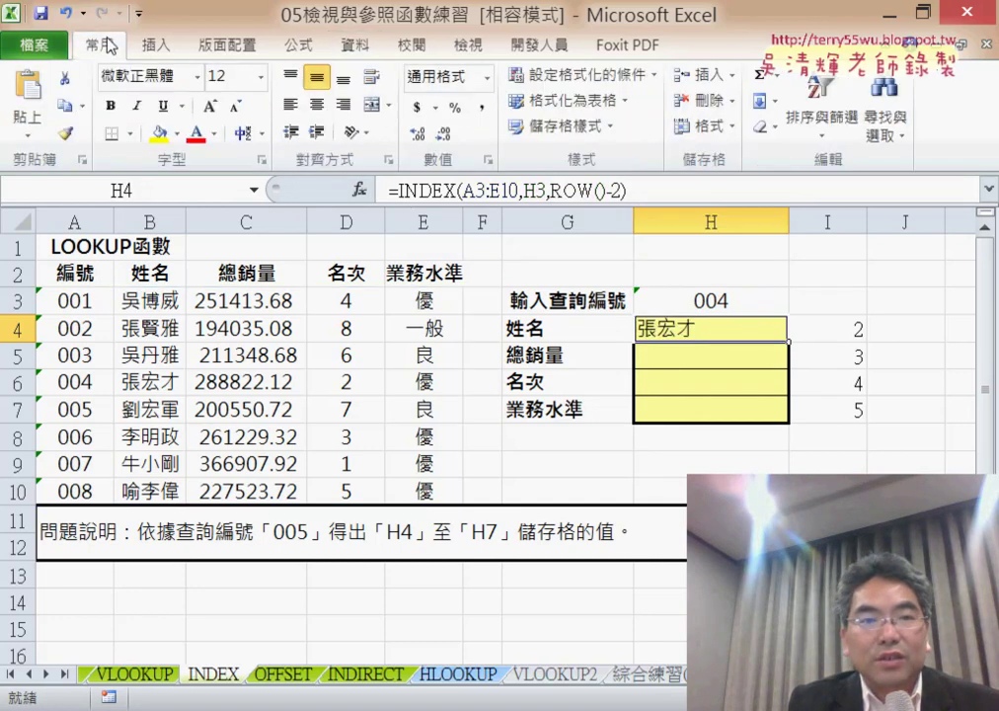
left_click(317, 104)
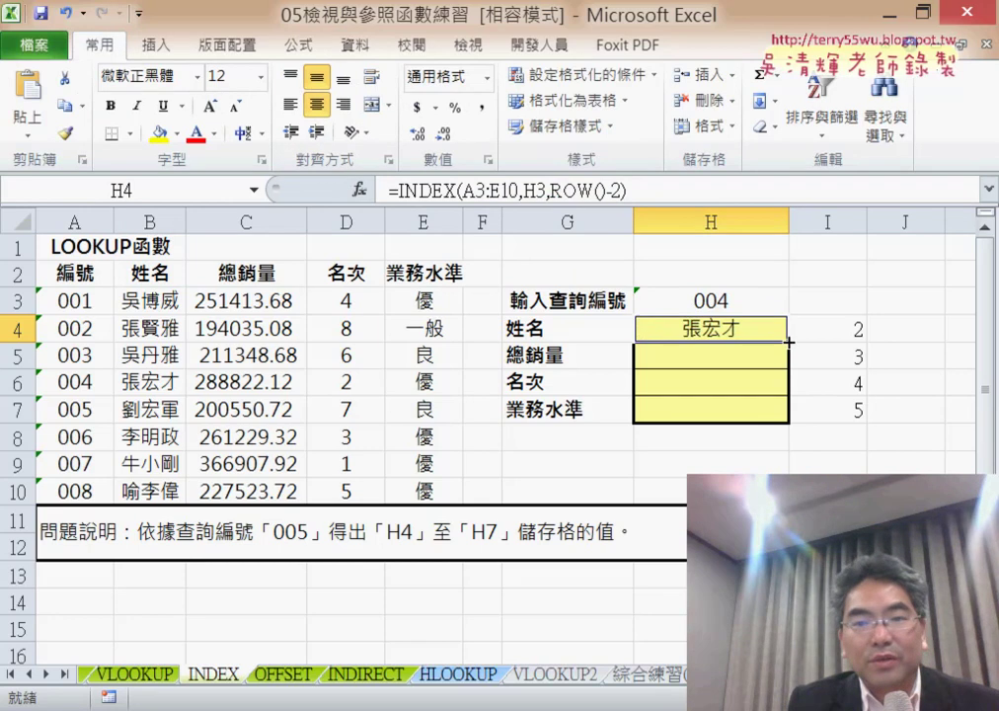
left_click_drag(789, 342, 786, 427)
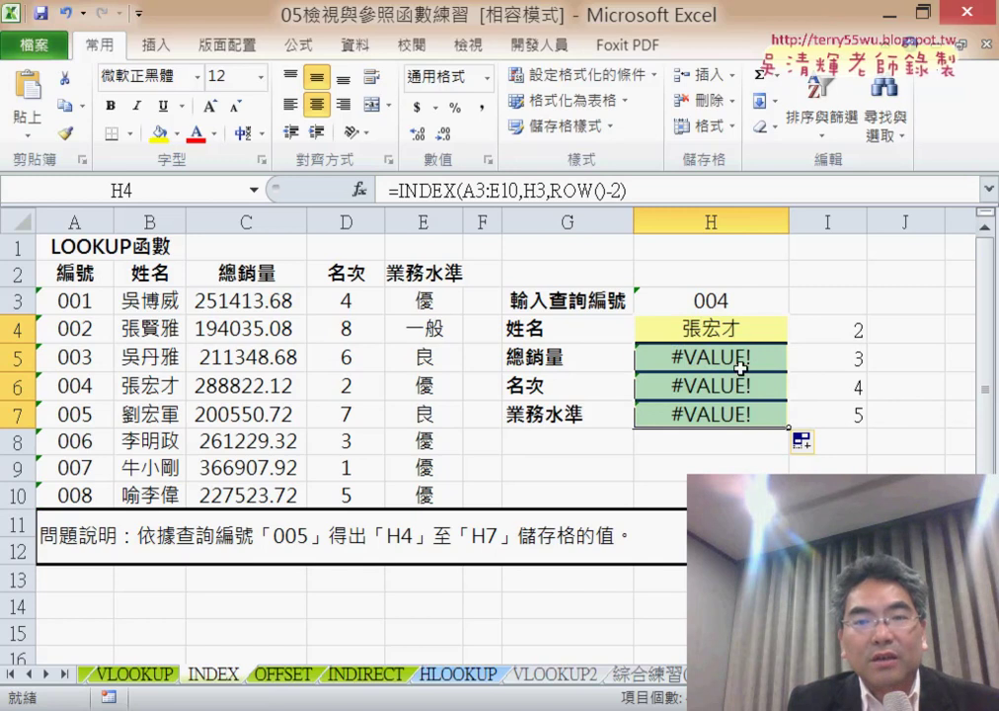
Lock H4's references with F4 to =INDEX(A$3:E$10,H$3,ROW()-2)
left_click_drag(462, 189, 538, 198)
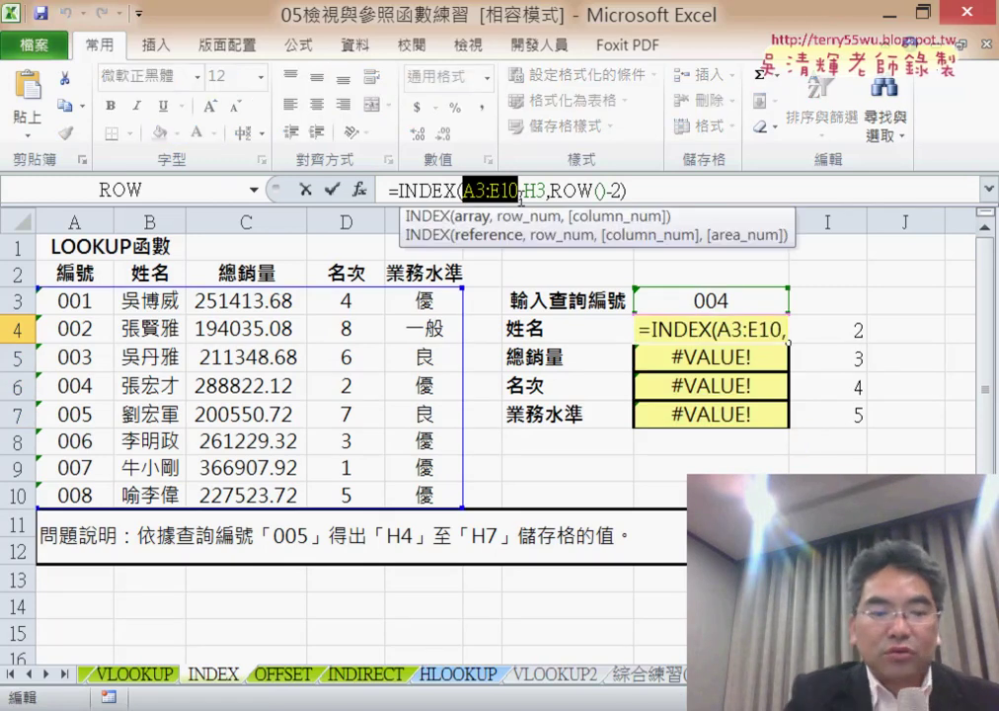
key("F4")
key("F4")
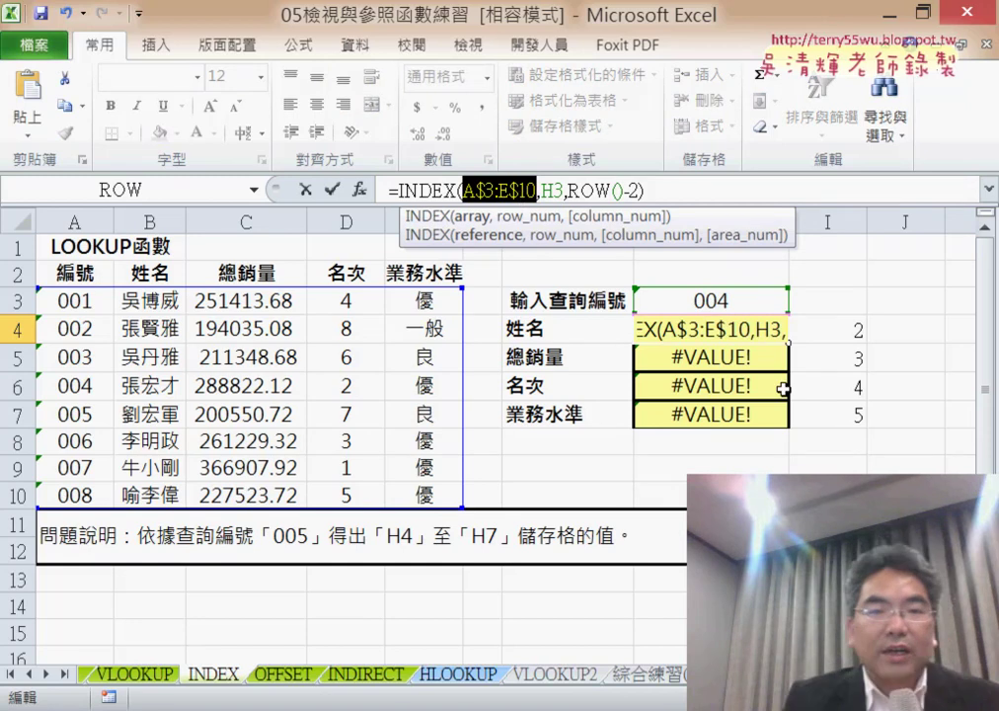
left_click(556, 188)
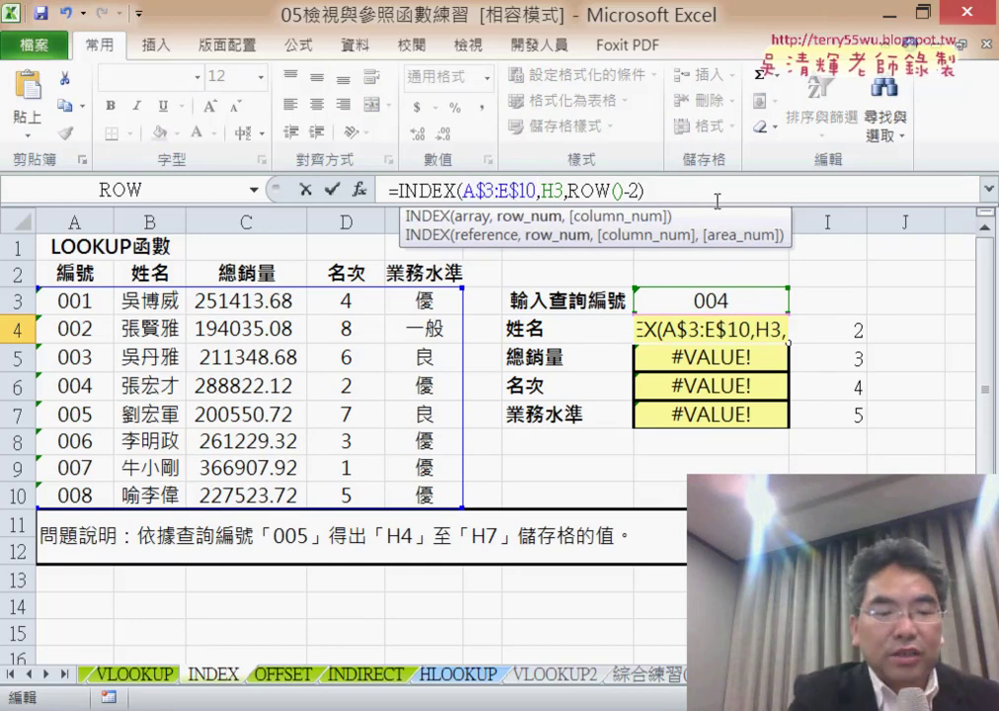
key("F4")
key("F4")
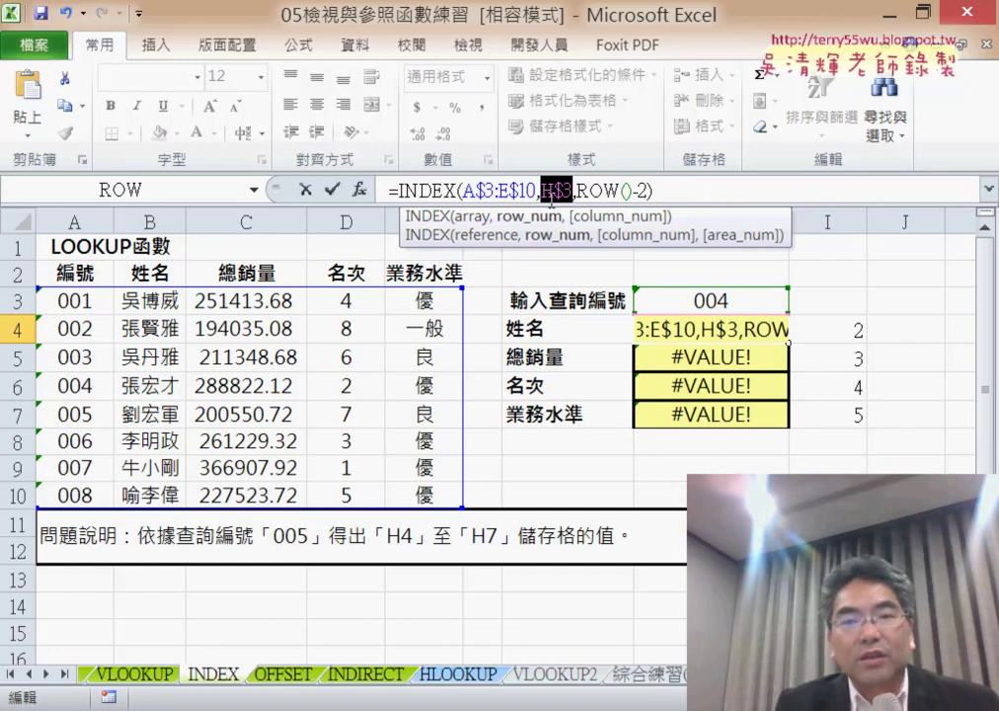
left_click(332, 189)
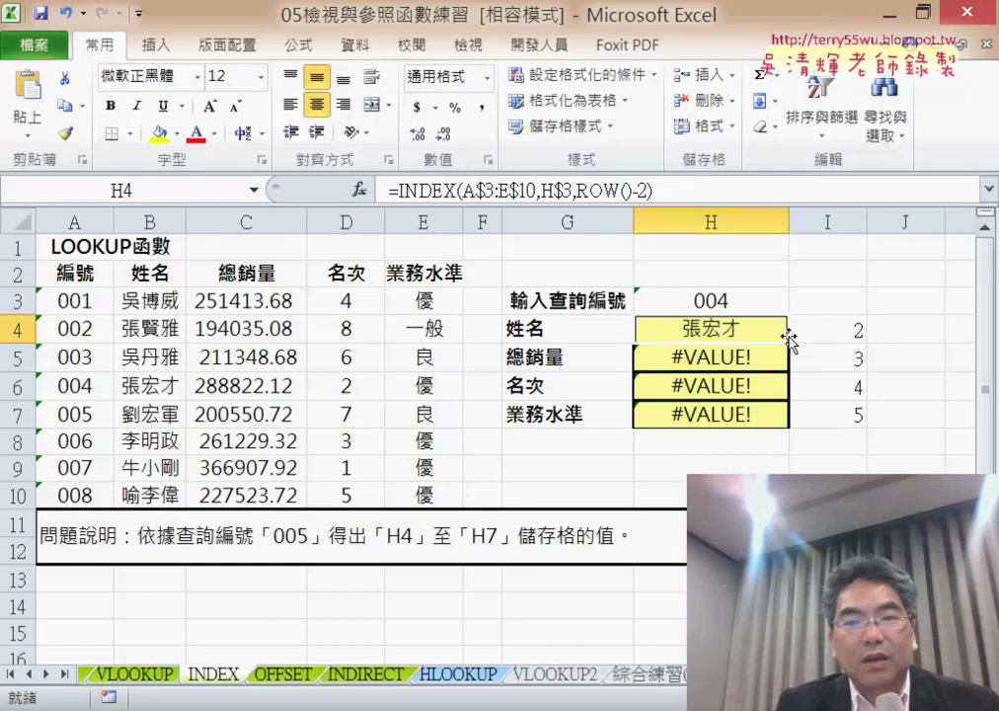
Refill H4 to H7 so ID 004 shows sales 288822.12, rank 2 and level 優
left_click_drag(791, 343, 792, 426)
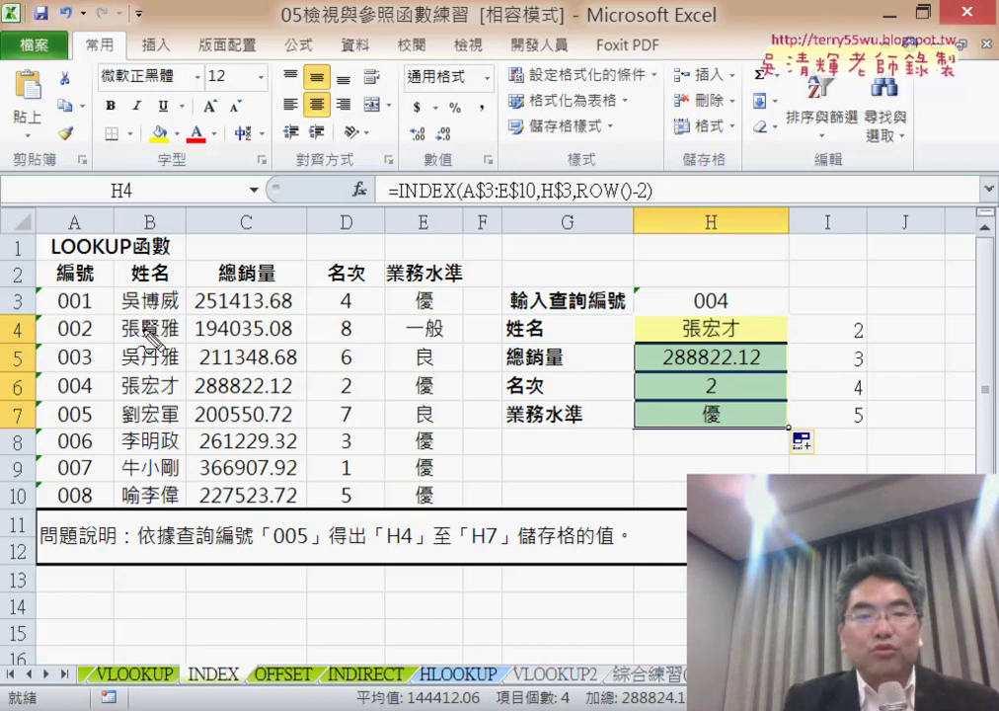
left_click_drag(37, 289, 37, 491)
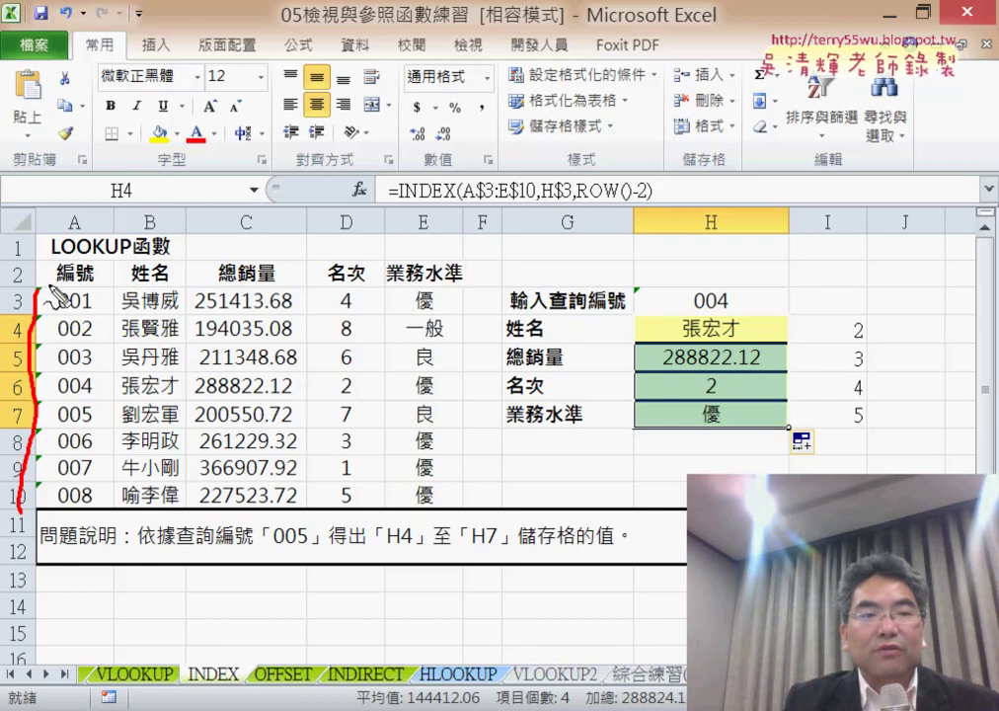
left_click_drag(56, 294, 62, 521)
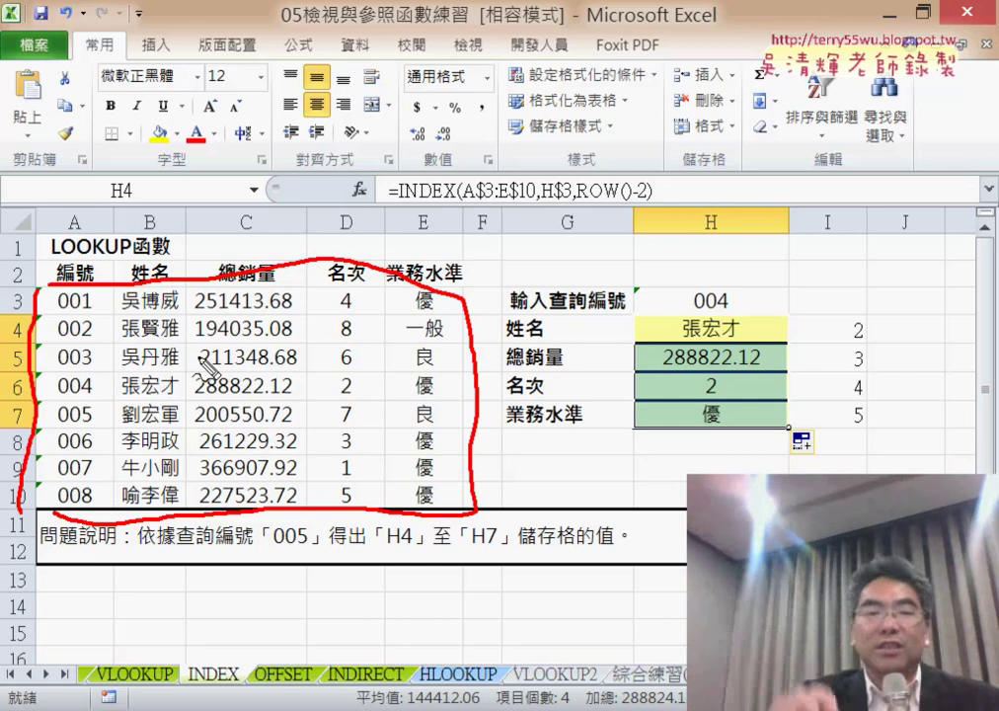
key("Escape")
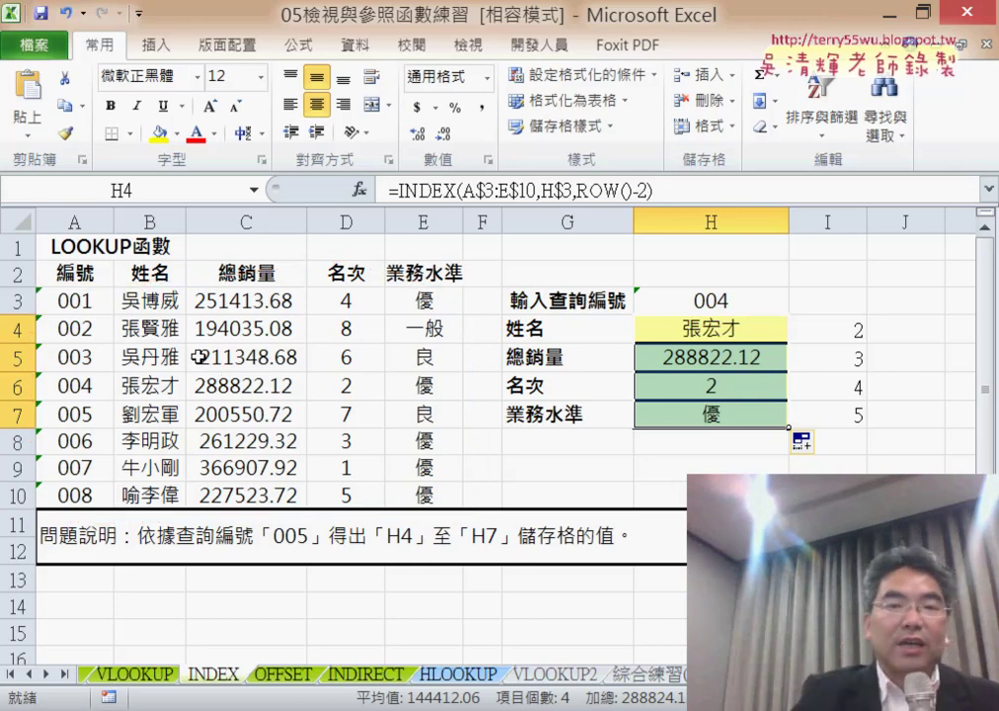
Switch to the OFFSET sheet, select H4 and open Insert Function
left_click(284, 677)
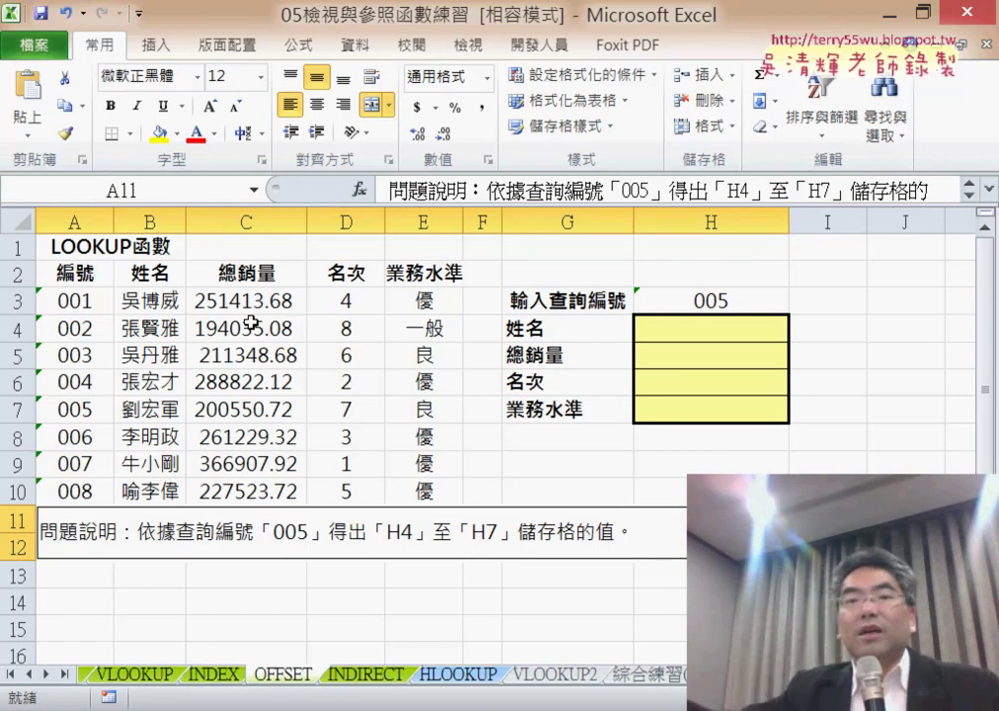
left_click(726, 322)
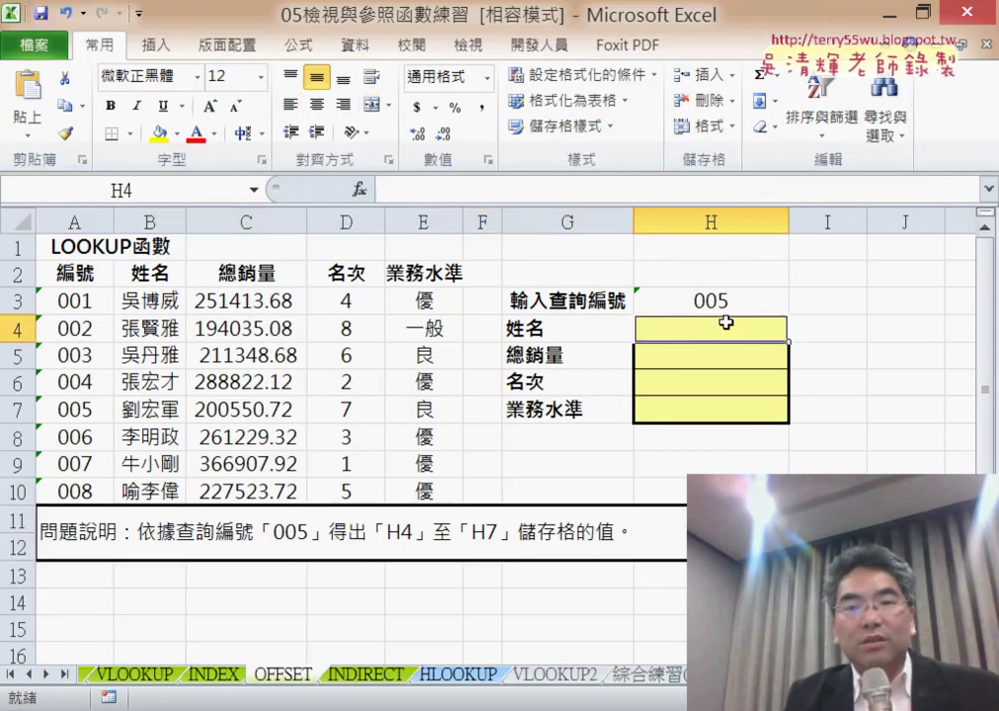
left_click(373, 194)
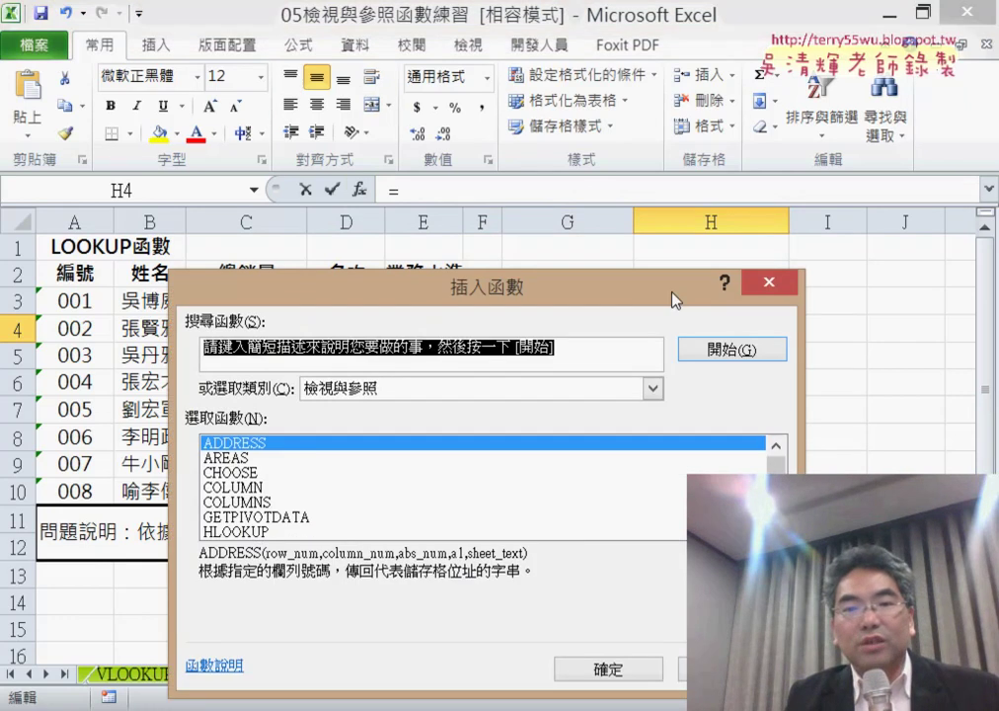
Select OFFSET from the function list for H4 and confirm it
left_click_drag(531, 230, 586, 50)
left_click_drag(847, 244, 847, 280)
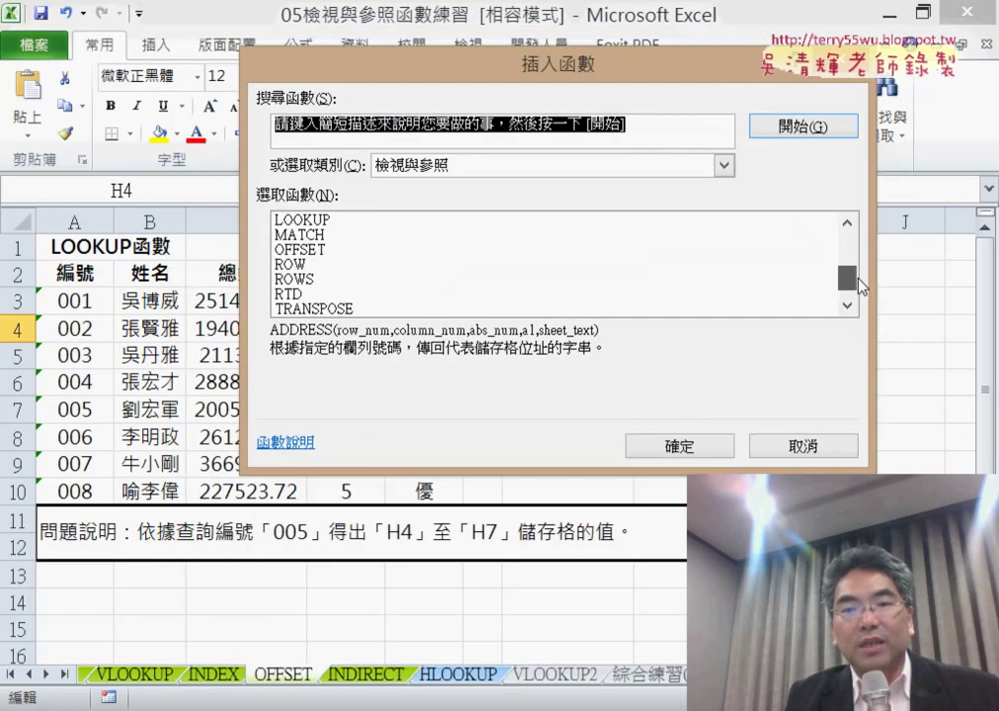
left_click(310, 251)
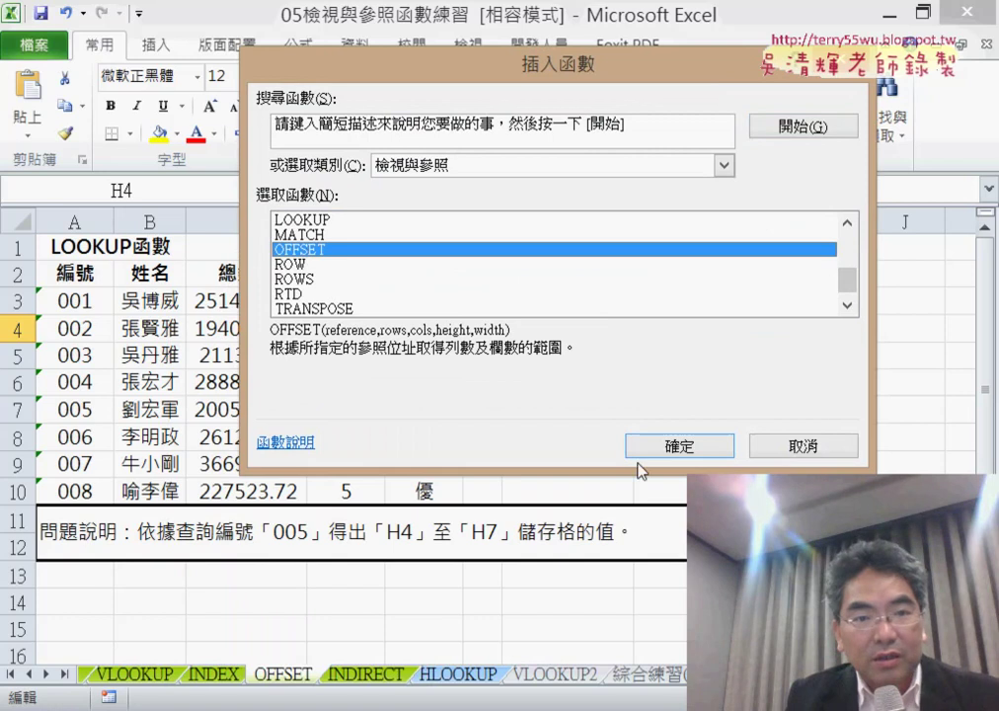
left_click(671, 446)
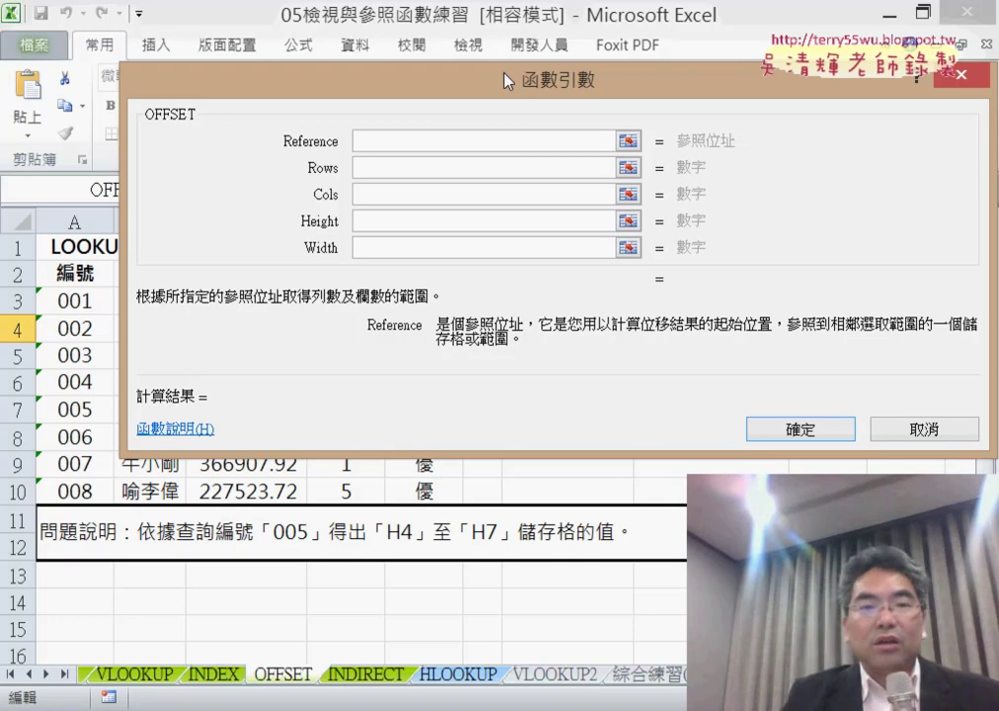
left_click(402, 223)
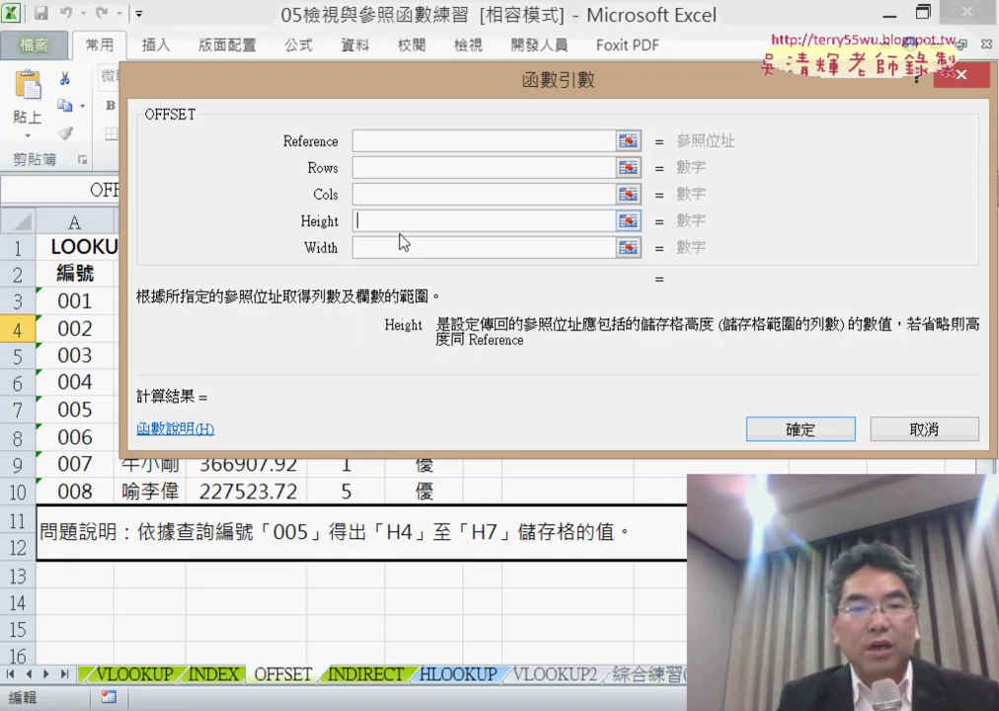
left_click(401, 248)
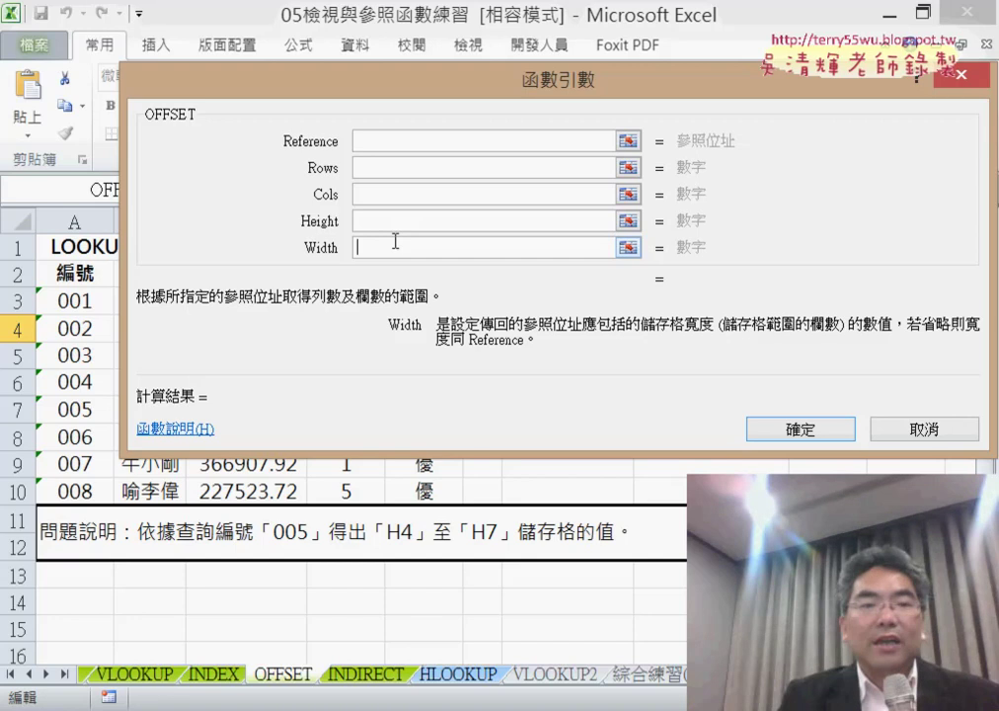
left_click(393, 223)
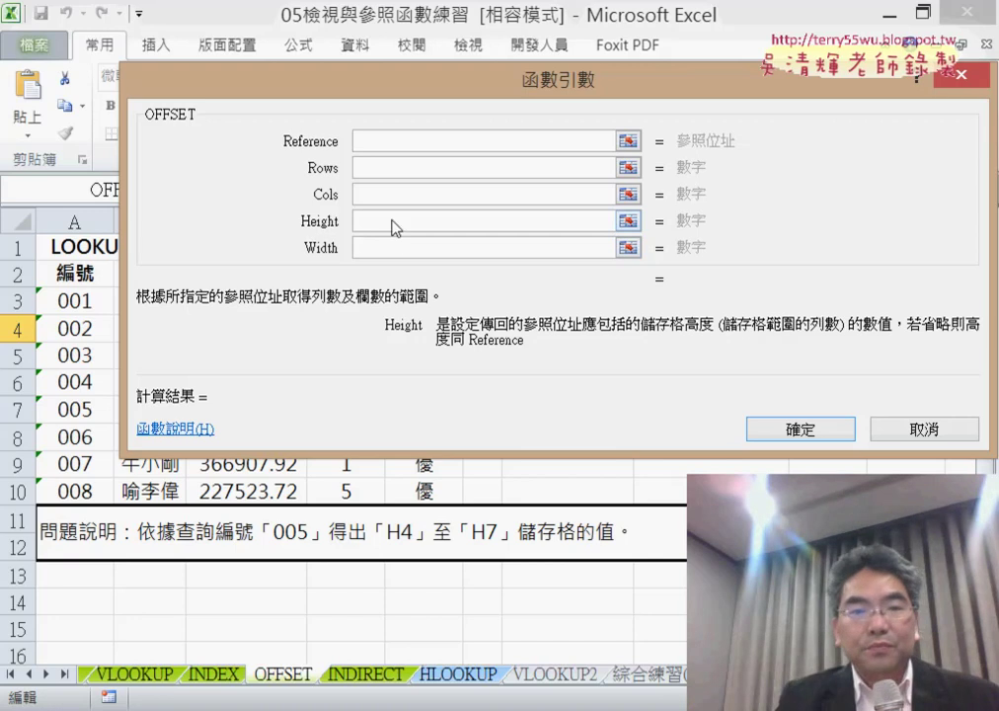
left_click(320, 253)
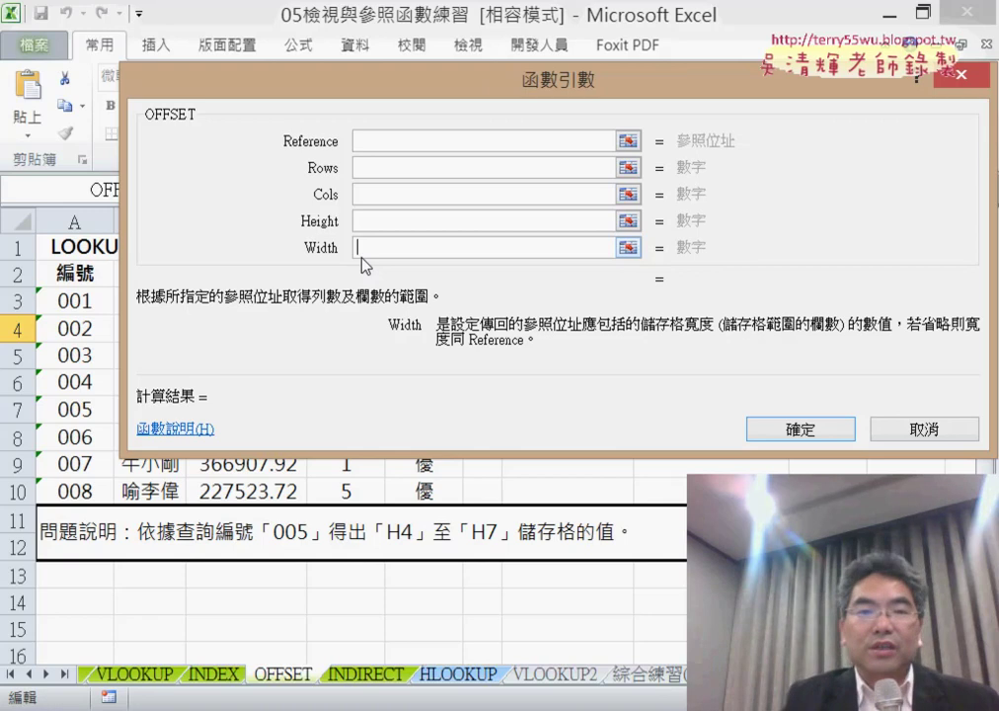
left_click_drag(505, 94, 747, 431)
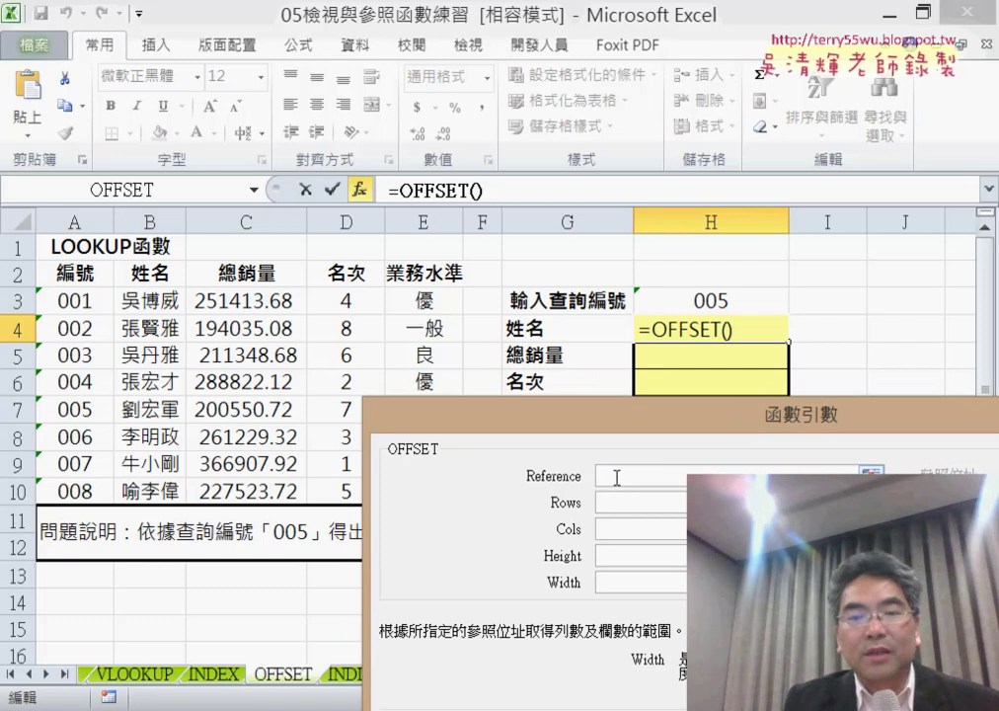
Set cell A2 (the 編號 header) as the Reference argument of H4's OFFSET formula
left_click(616, 480)
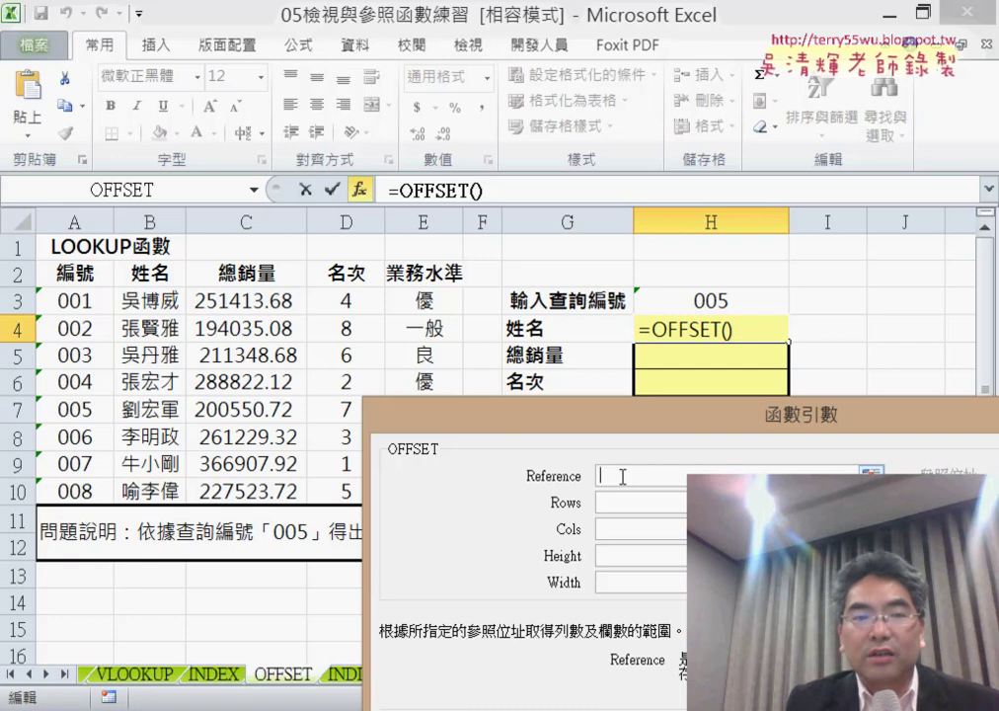
left_click(79, 277)
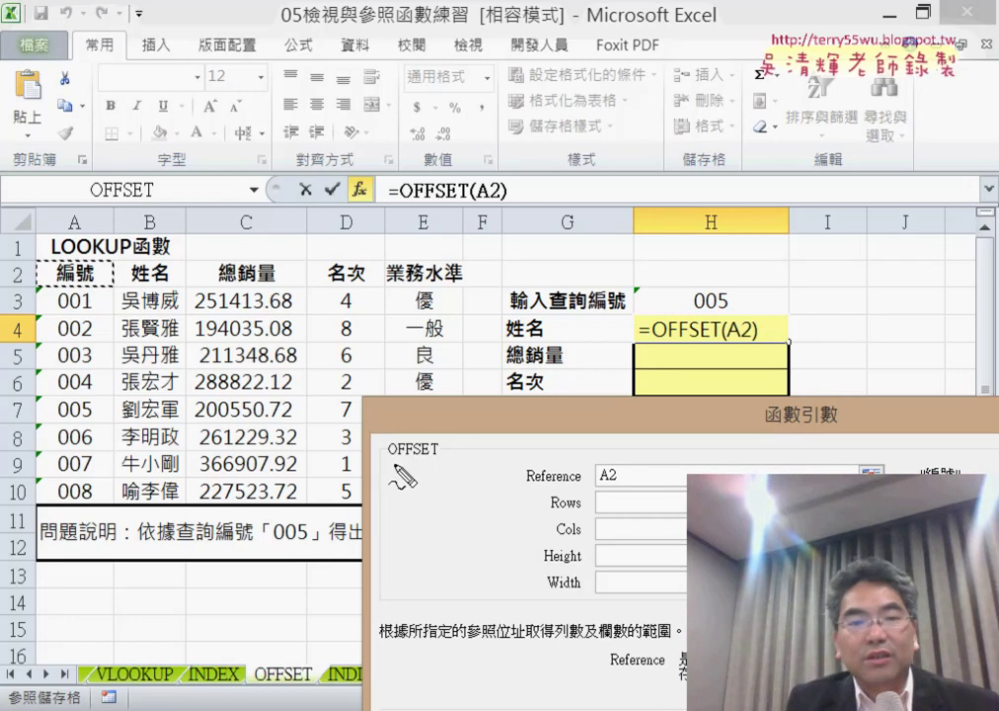
Set the OFFSET Rows argument to H3, the lookup ID cell
left_click_drag(394, 462, 449, 463)
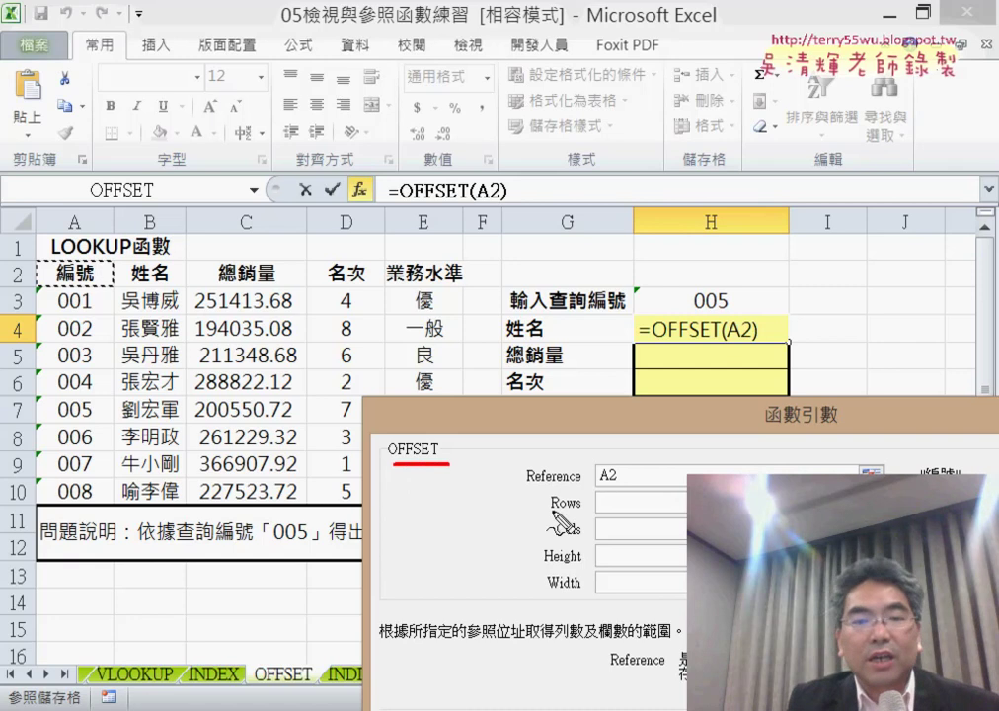
left_click_drag(554, 509, 582, 516)
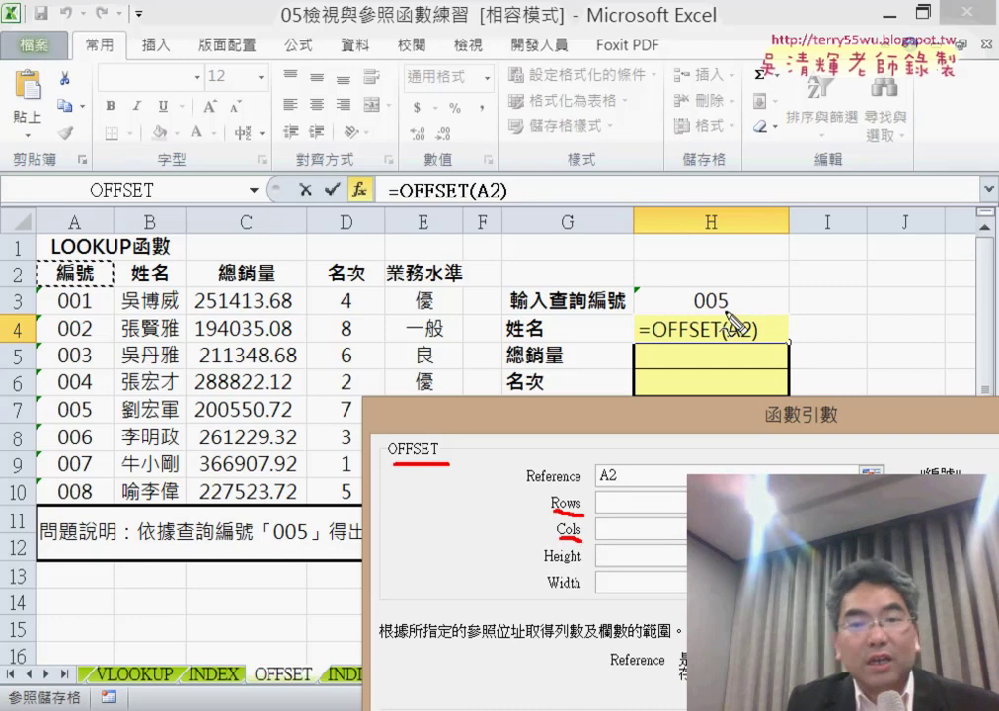
left_click_drag(732, 313, 718, 316)
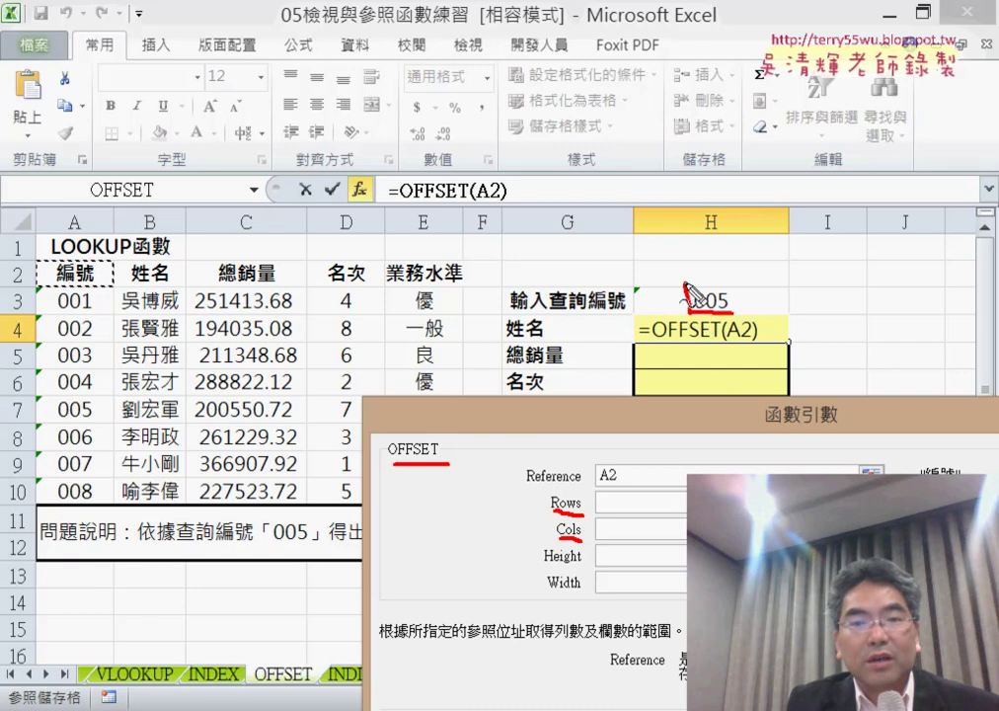
mouse_move(688, 294)
left_mouse_down()
mouse_move(703, 443)
mouse_move(622, 502)
mouse_move(606, 498)
left_mouse_up()
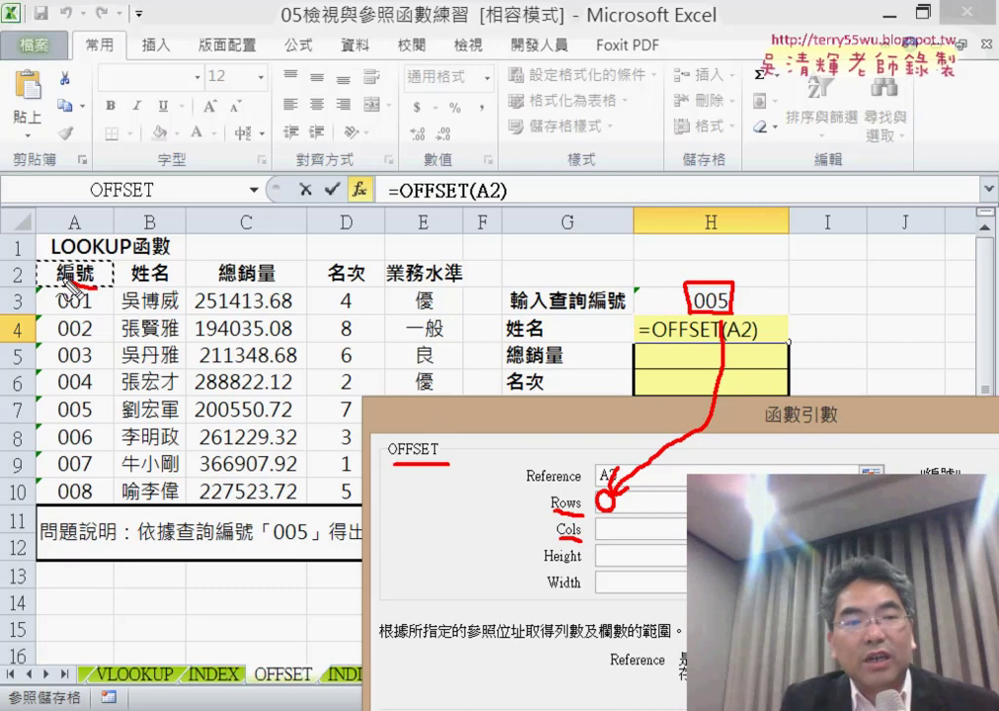
left_click_drag(89, 259, 94, 286)
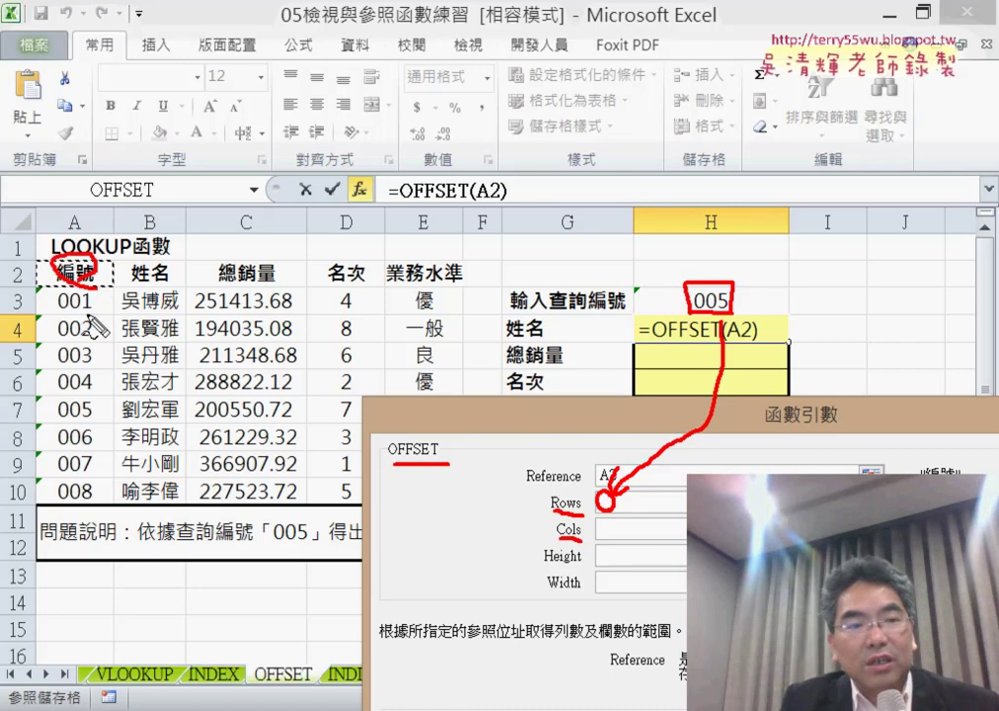
left_click_drag(47, 314, 90, 309)
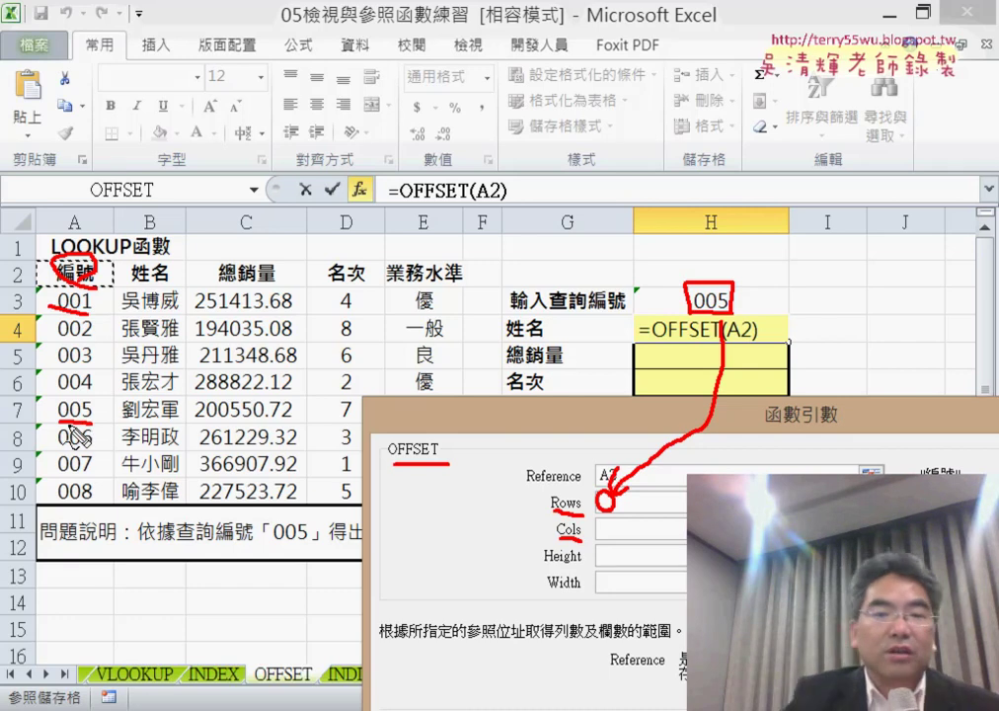
key("Escape")
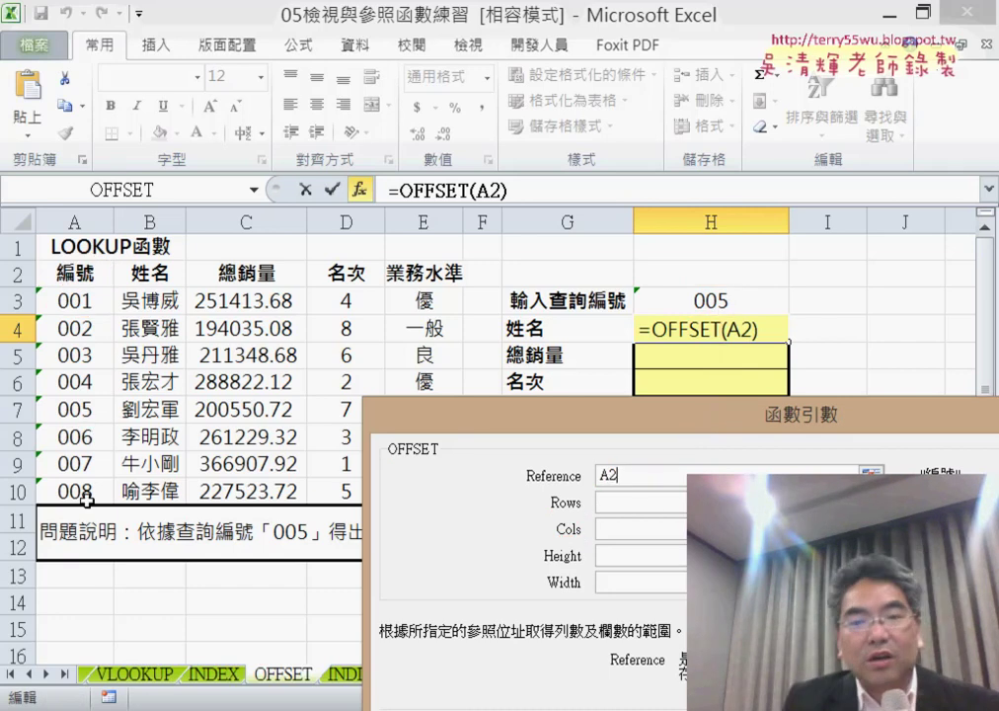
left_click(652, 503)
left_click(711, 301)
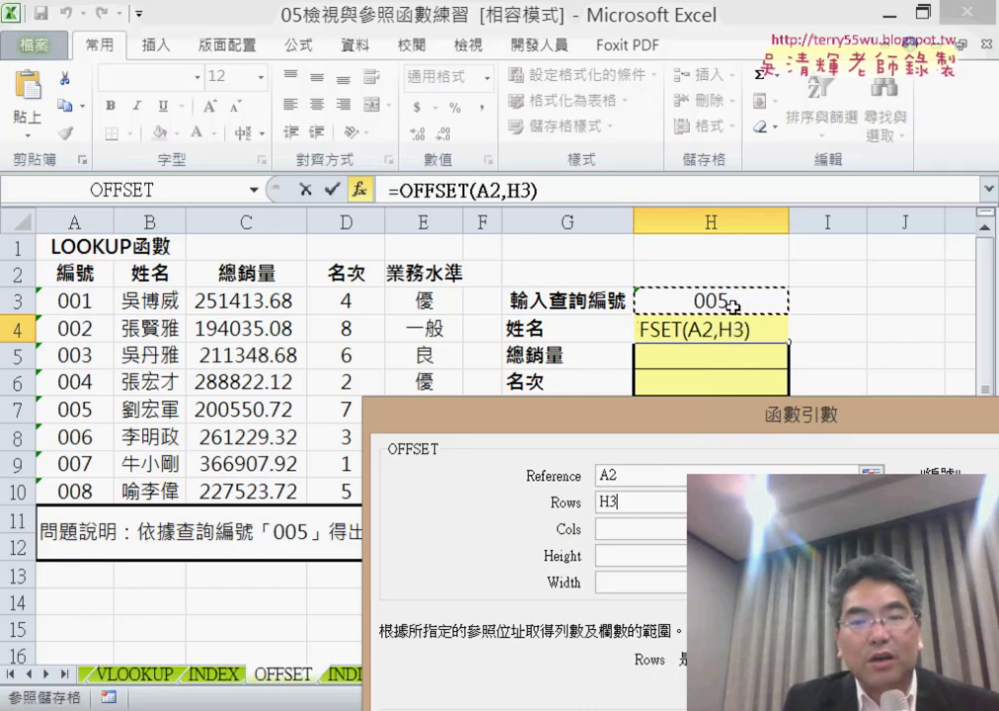
Enter 1 as the Cols offset so H4 becomes =OFFSET(A2,H3,1)
left_click(626, 529)
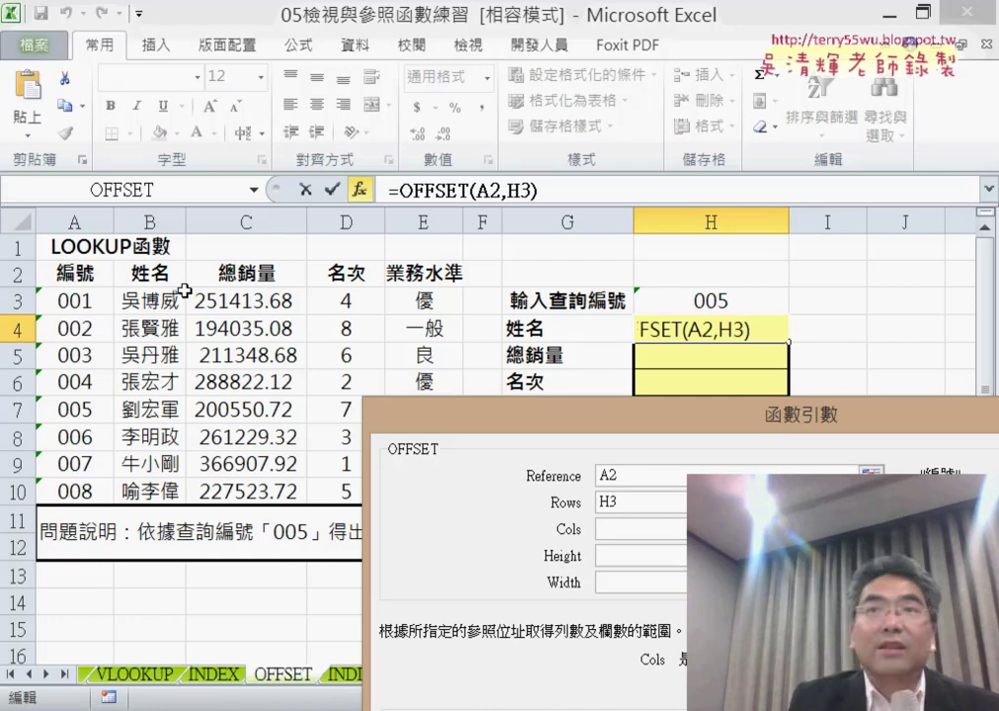
left_click(628, 528)
type("1")
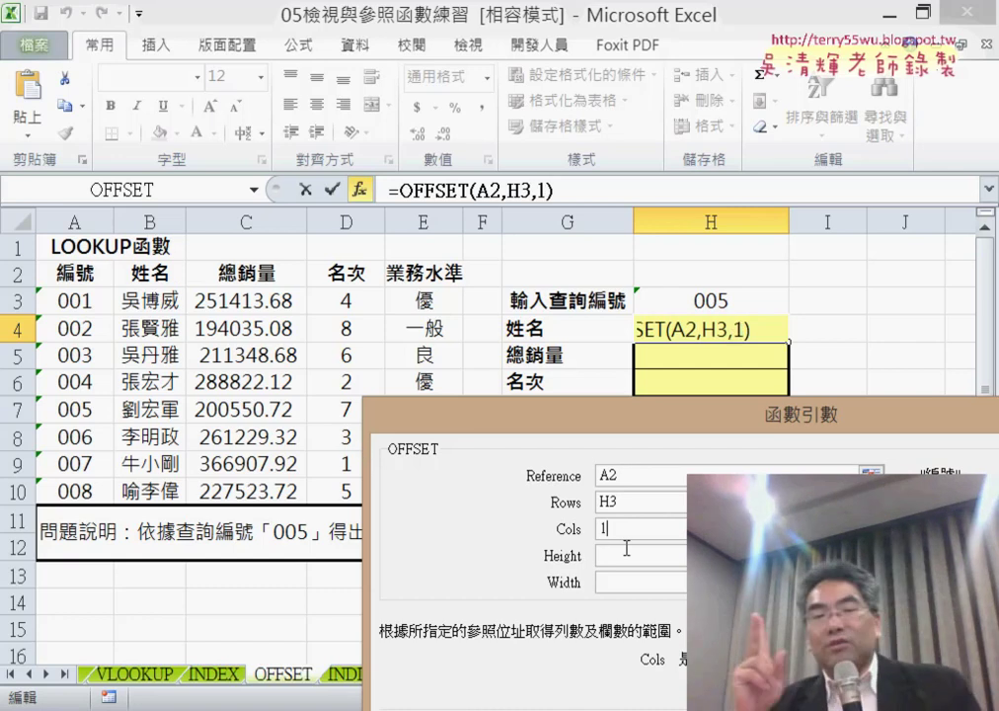
left_click_drag(707, 426, 375, 302)
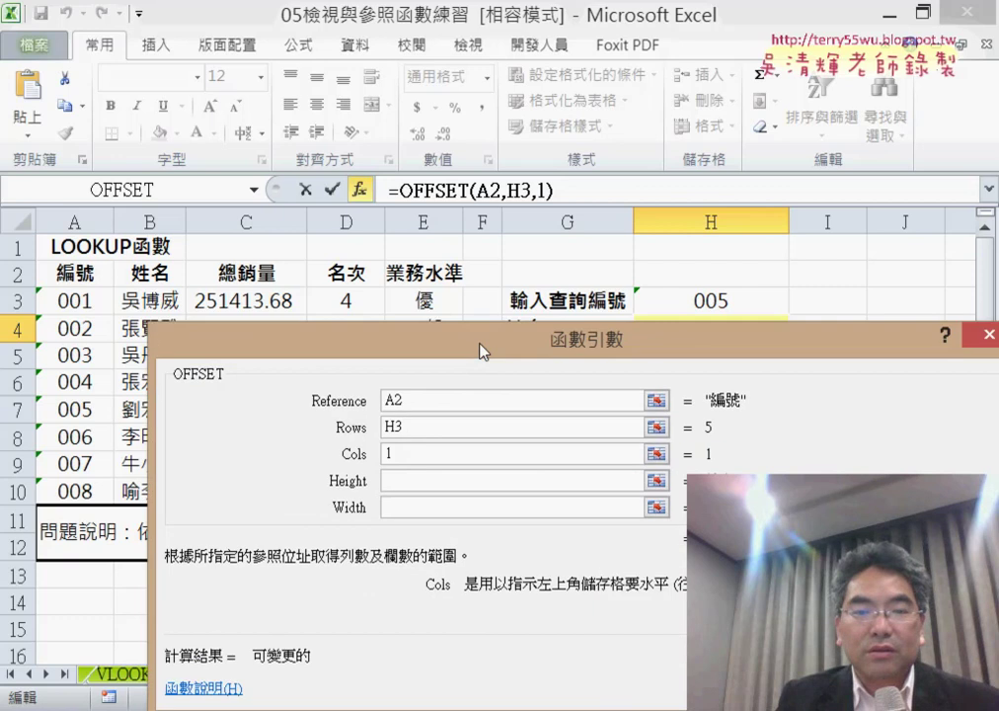
key("Return")
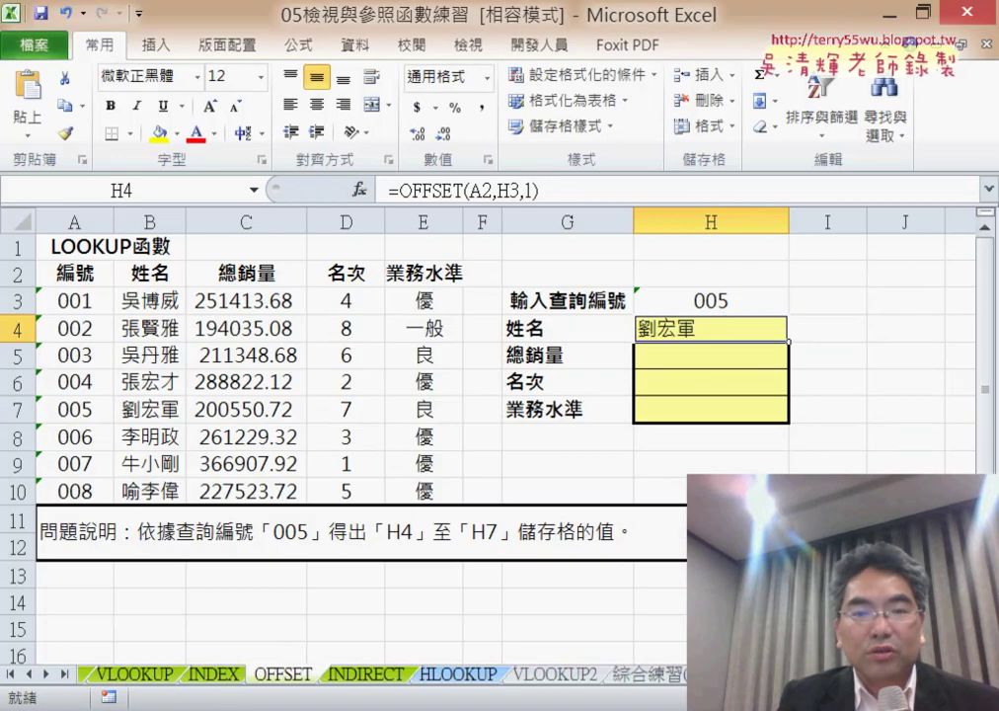
Change the lookup ID in H3 to 004 and centre the name returned in H4
left_click(732, 304)
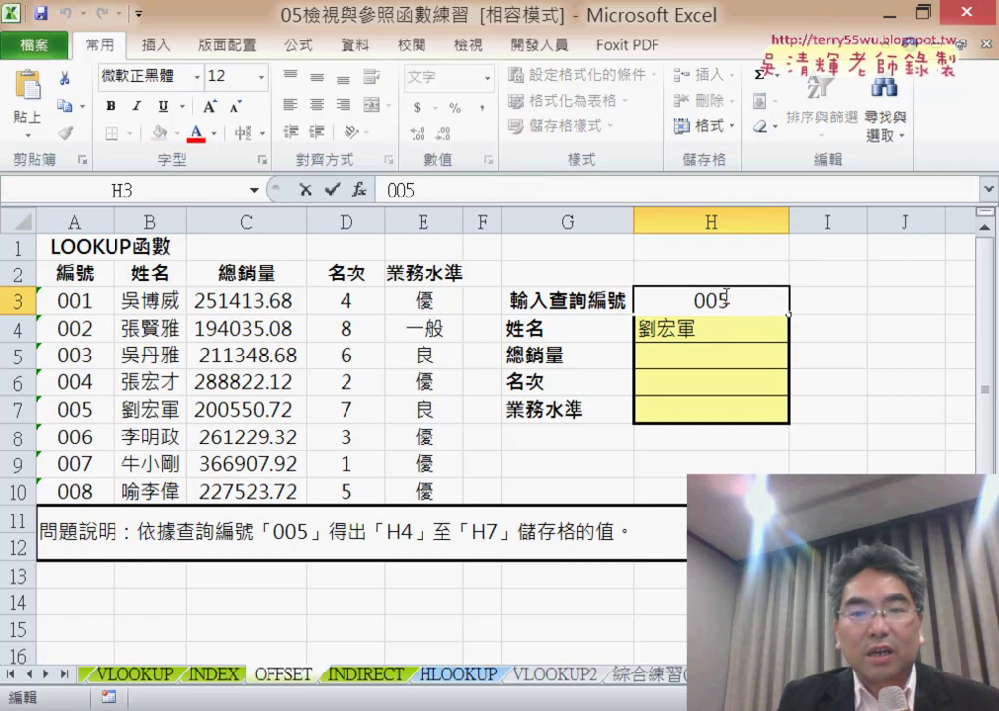
double_click(718, 298)
type("4")
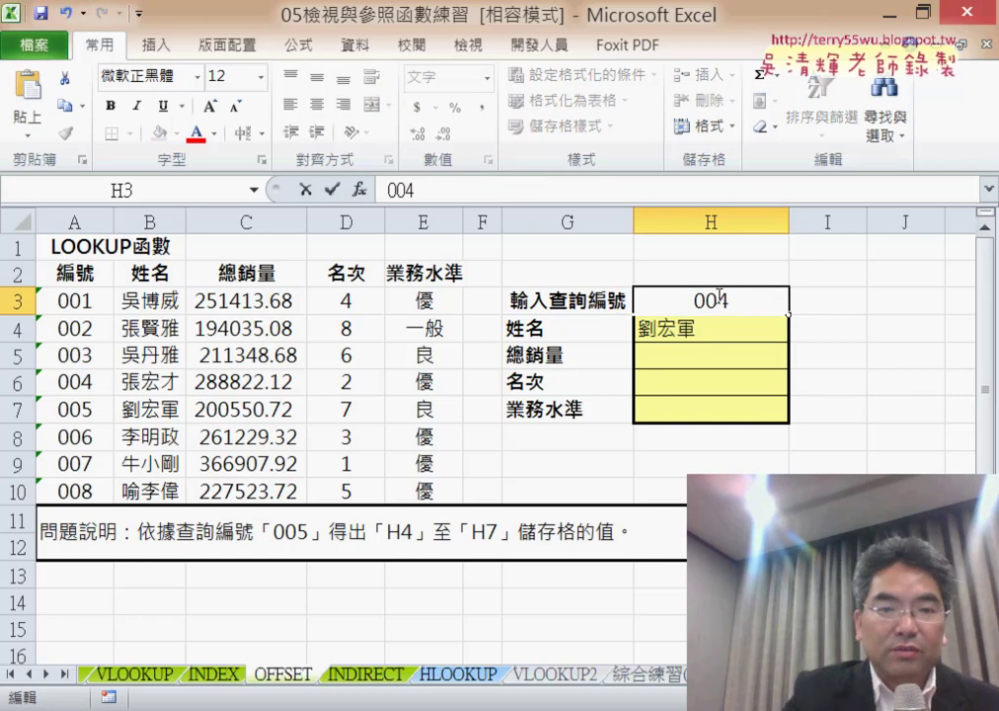
key("Return")
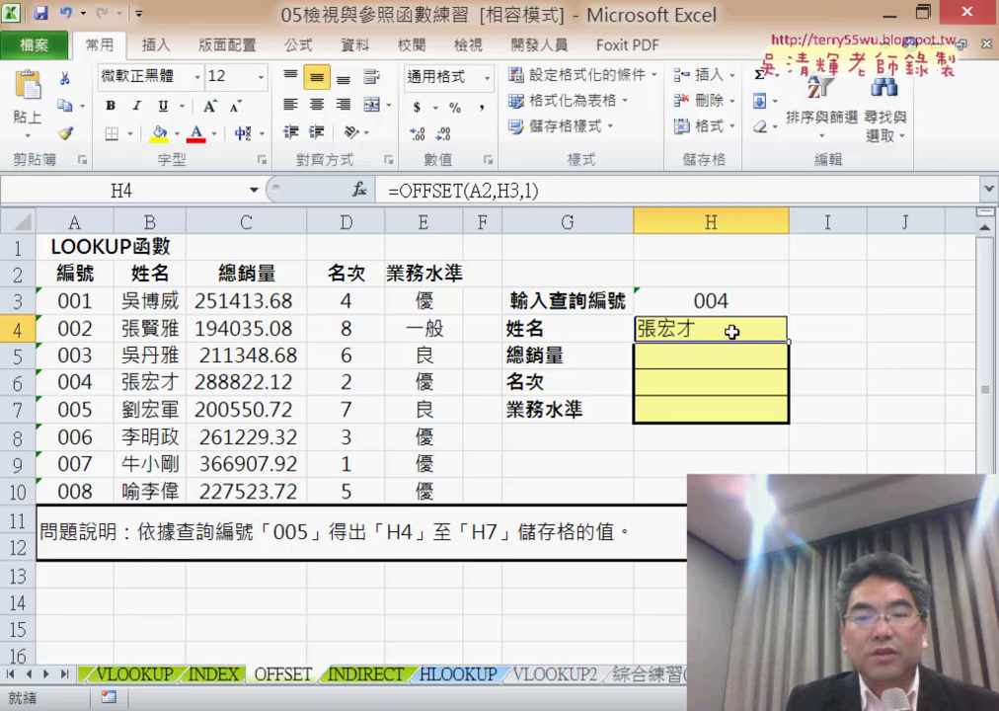
left_click(316, 103)
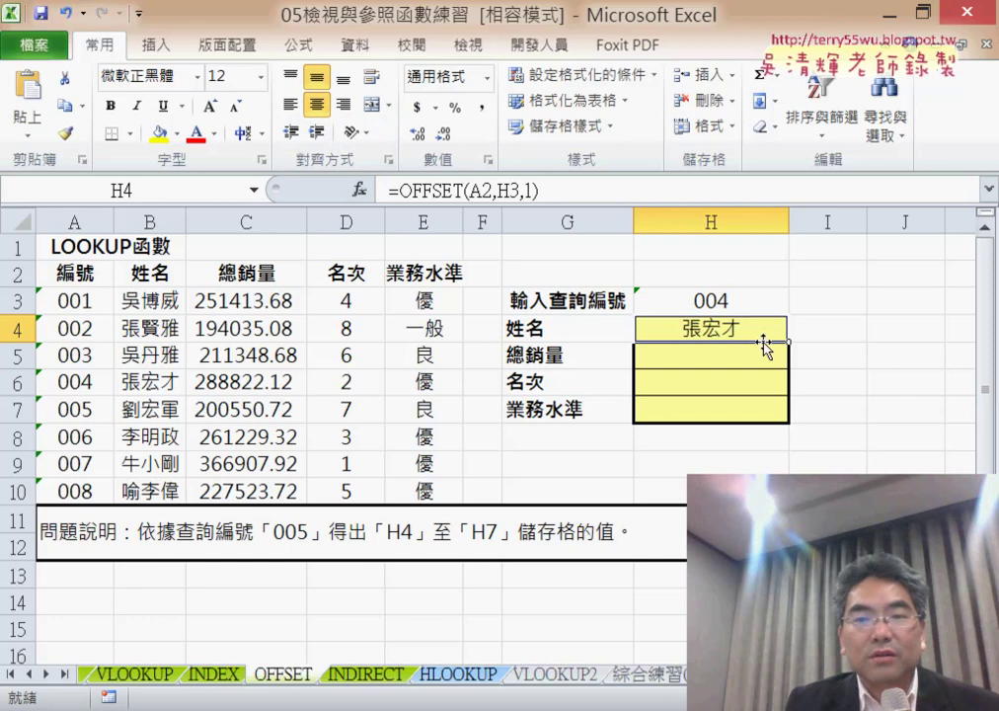
double_click(528, 190)
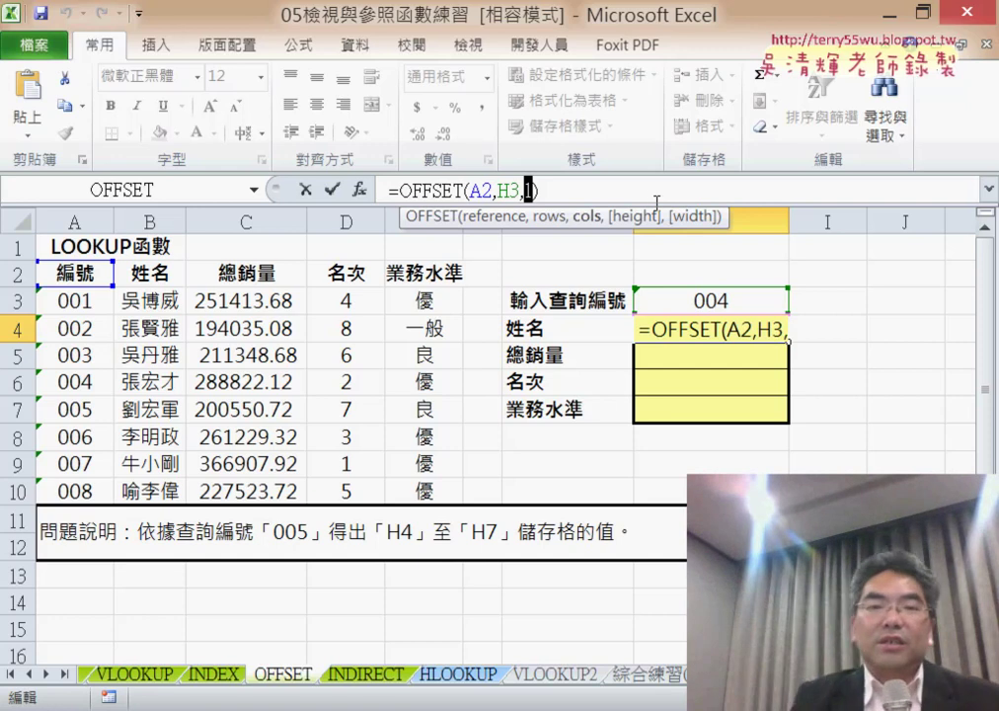
Keep H4's formula and insert a ROW function into helper cell I4
left_click(332, 189)
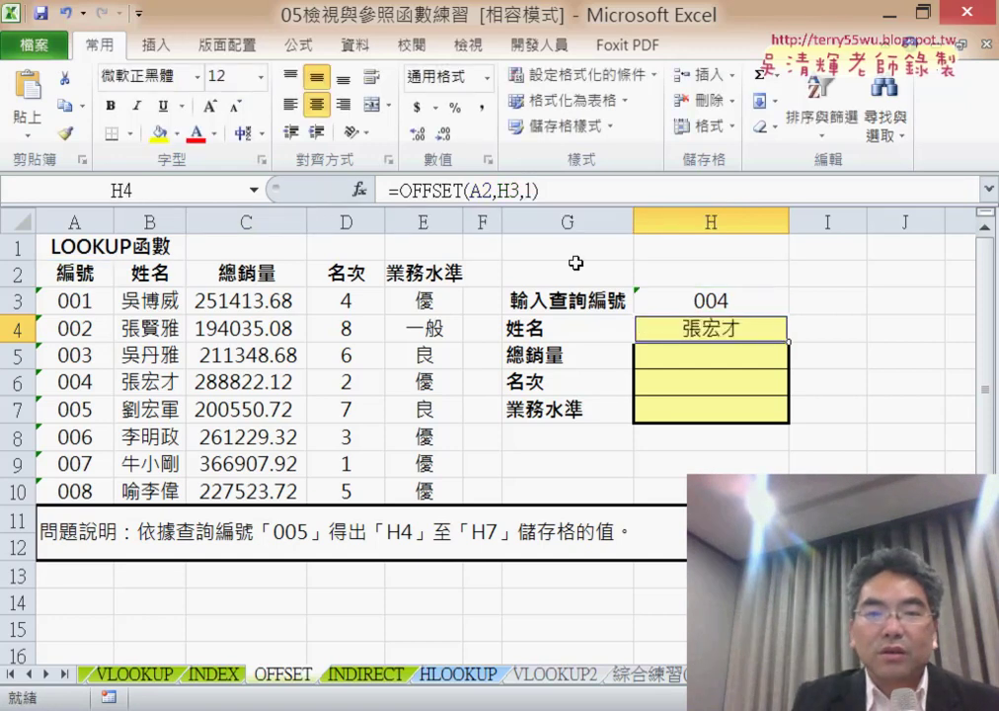
left_click(838, 329)
left_click(362, 191)
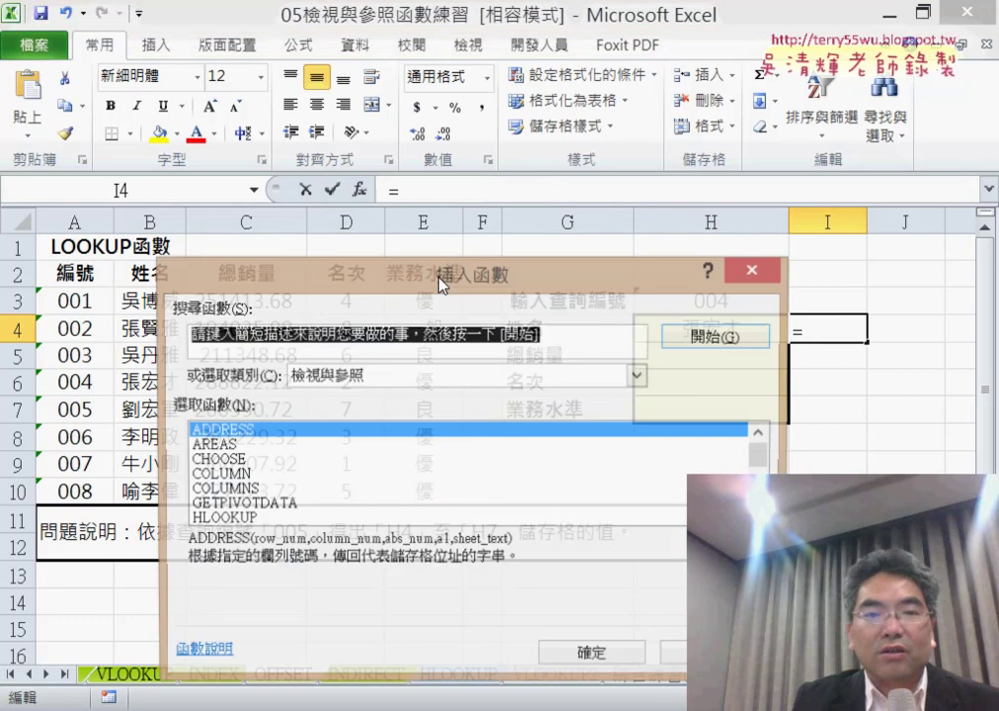
scroll(469, 474, "down", 2)
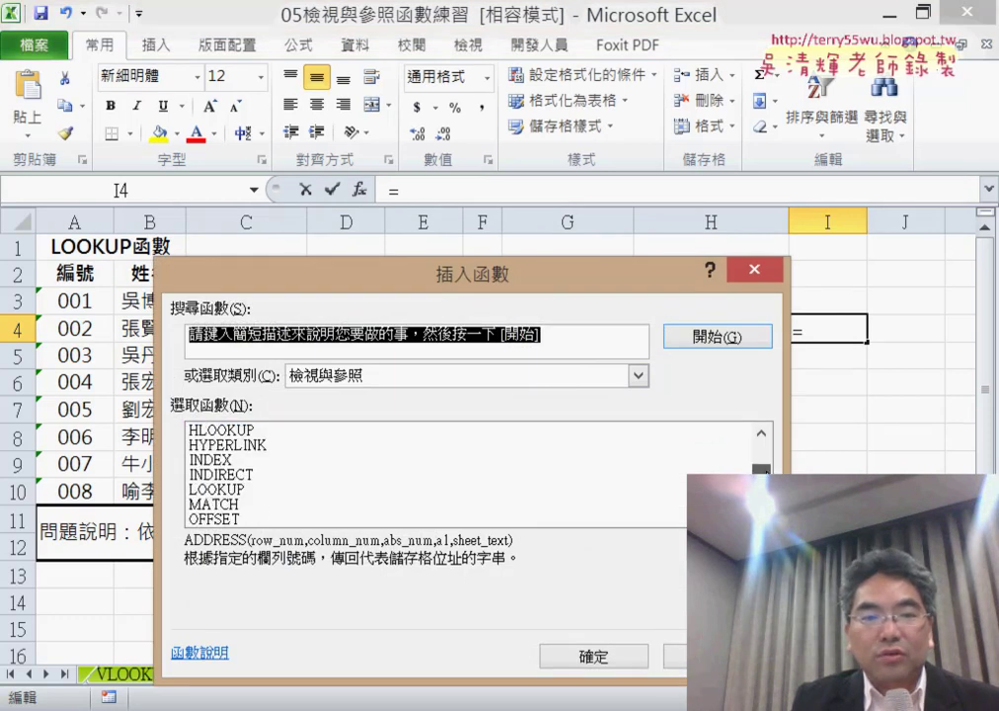
scroll(469, 474, "down", 2)
double_click(341, 460)
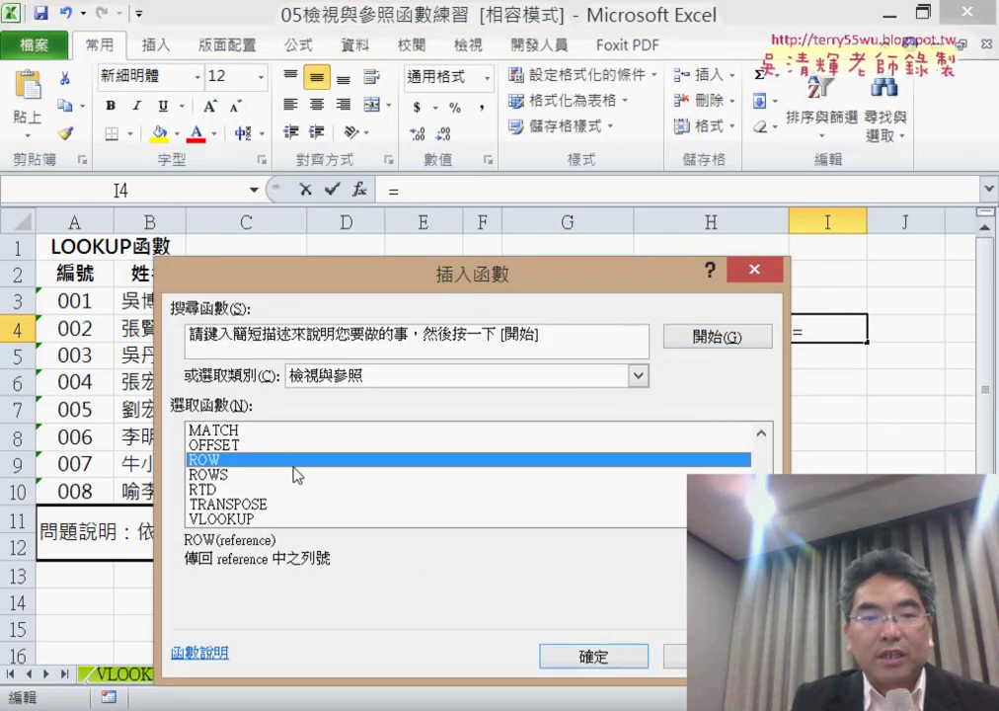
key("Return")
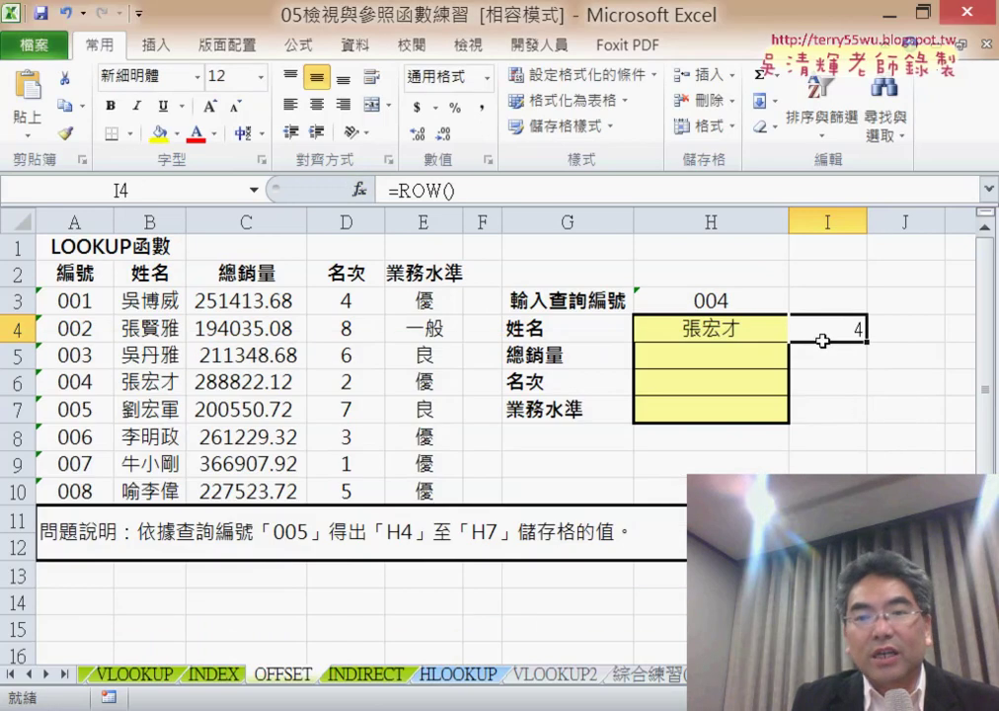
Make I4 =ROW()-3 and fill it down to I7, giving 1 to 4
left_click(503, 190)
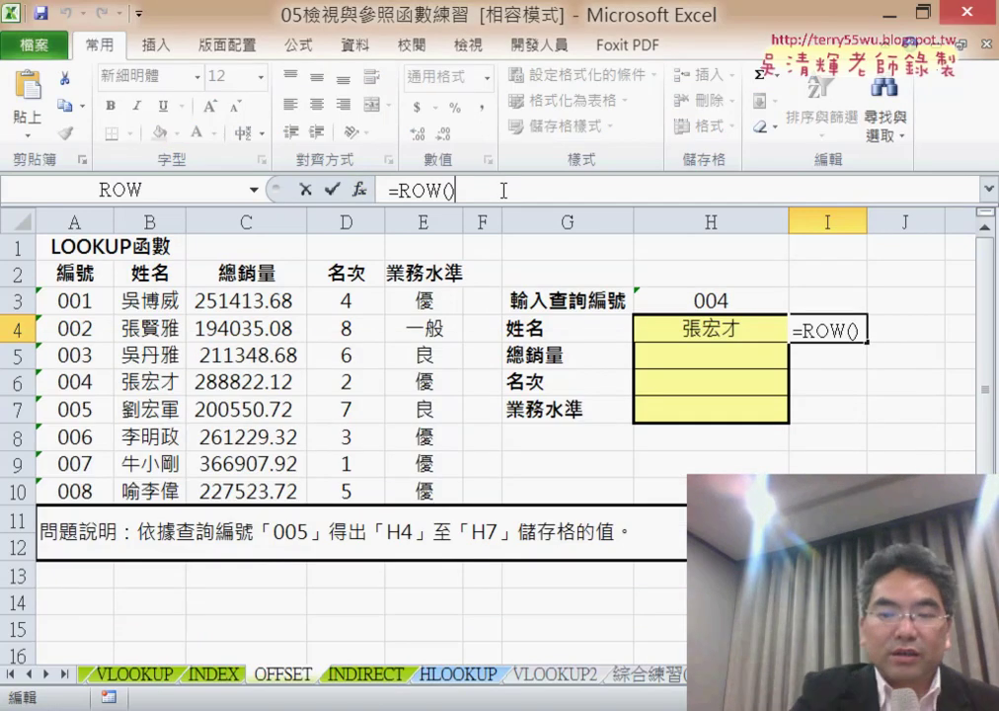
type("-3")
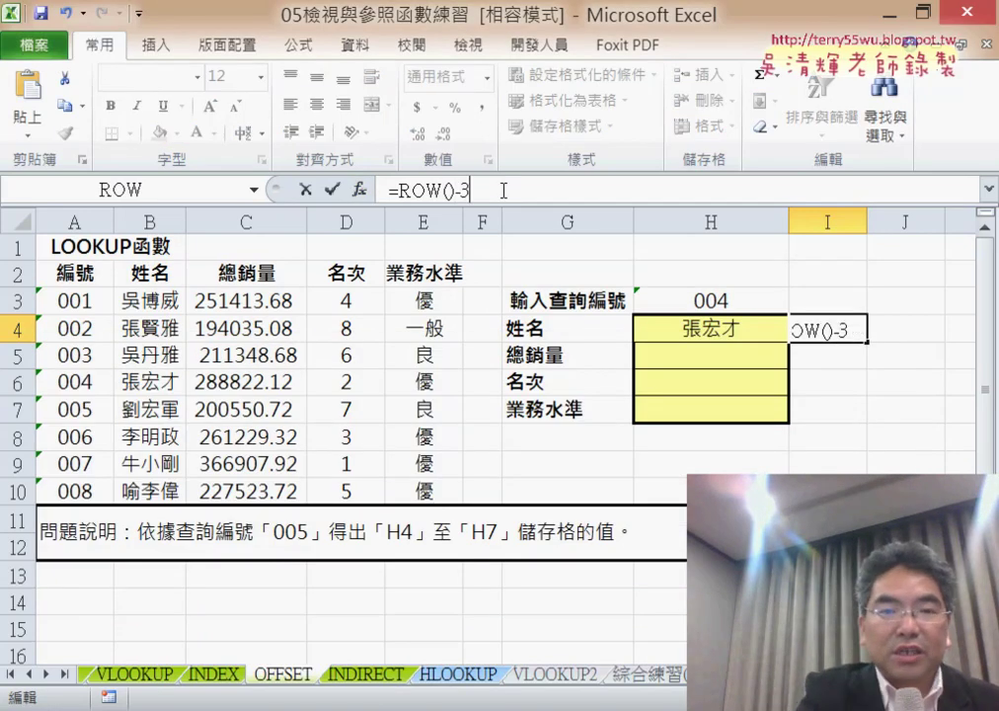
left_click(332, 189)
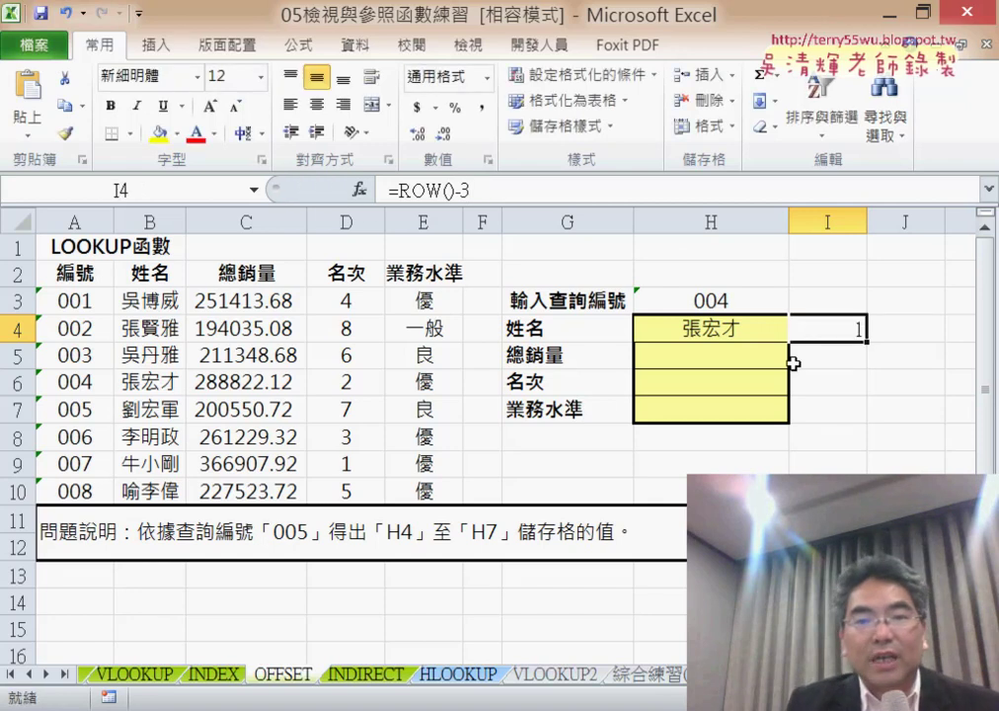
left_click_drag(866, 349, 865, 415)
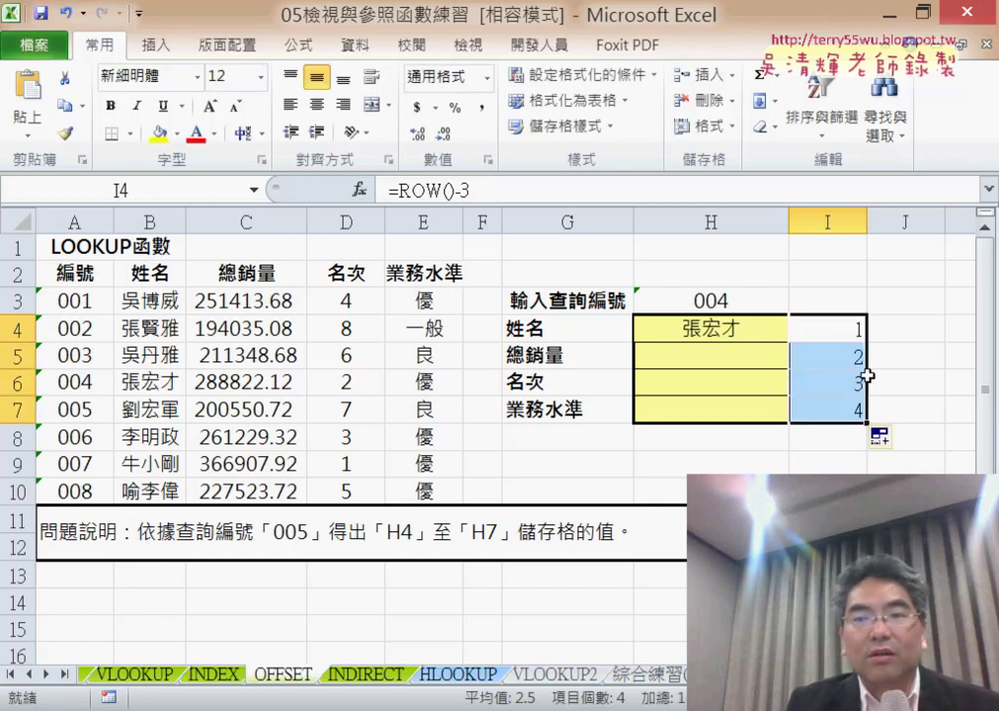
left_click_drag(494, 193, 394, 185)
Replace the Cols value 1 in H4's OFFSET formula with ROW()-3 copied from I4
right_click(399, 187)
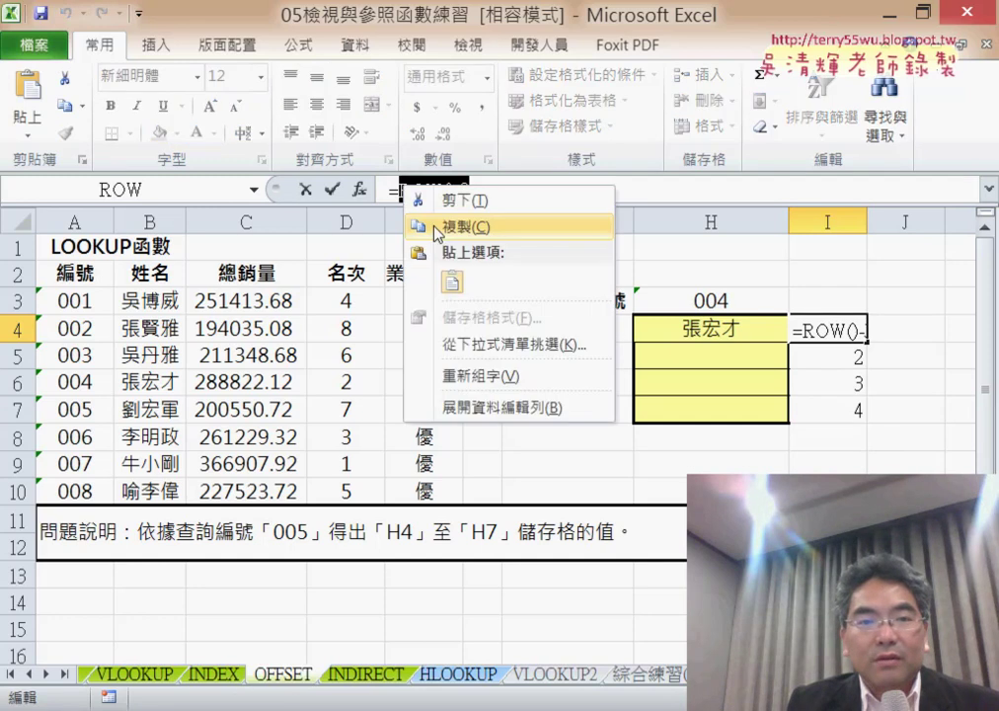
left_click(434, 225)
left_click(310, 191)
left_click(654, 327)
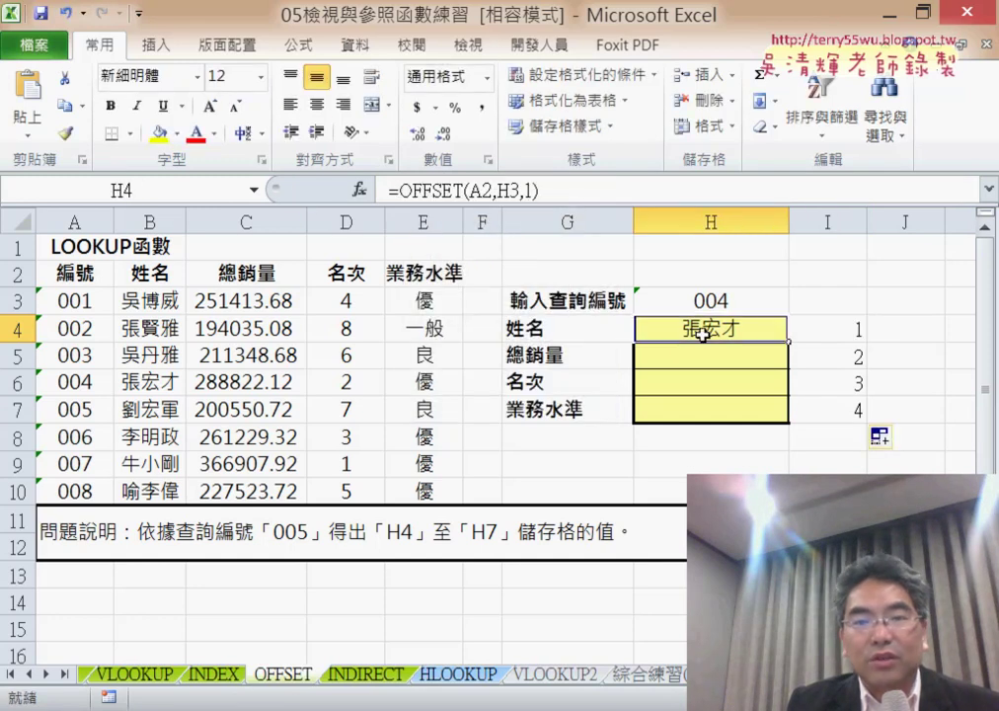
double_click(533, 190)
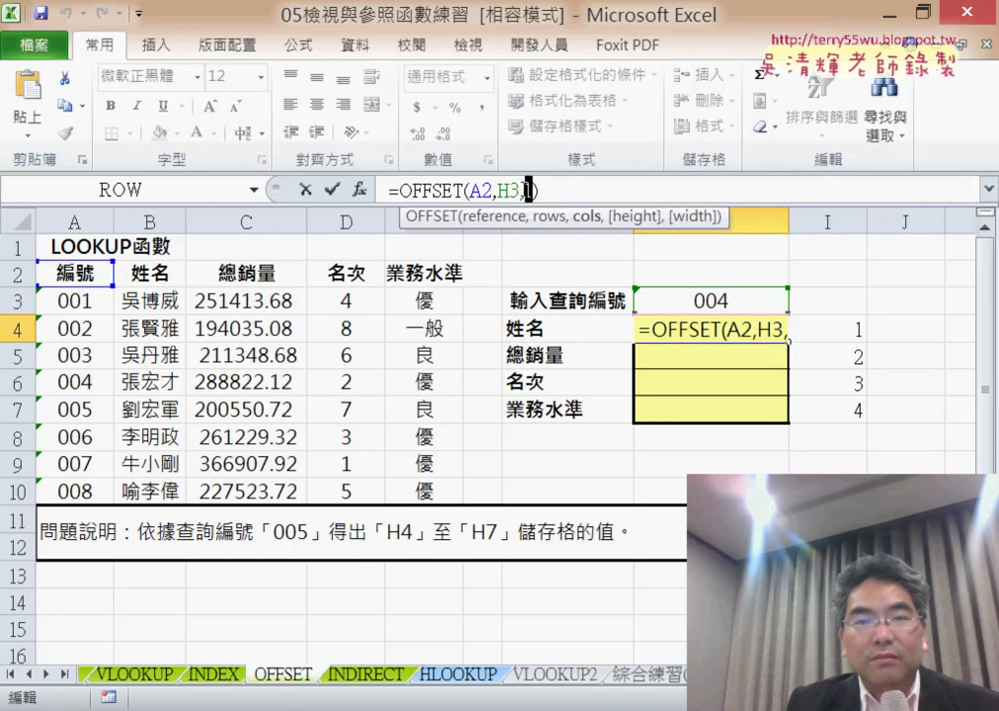
right_click(526, 189)
left_click(569, 286)
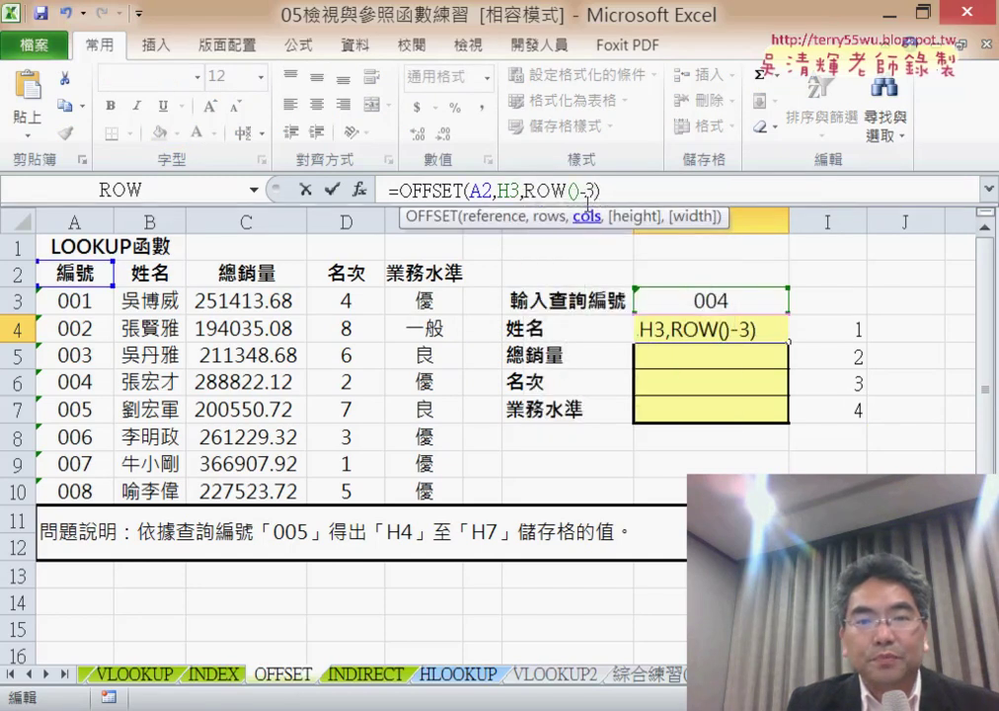
left_click(334, 189)
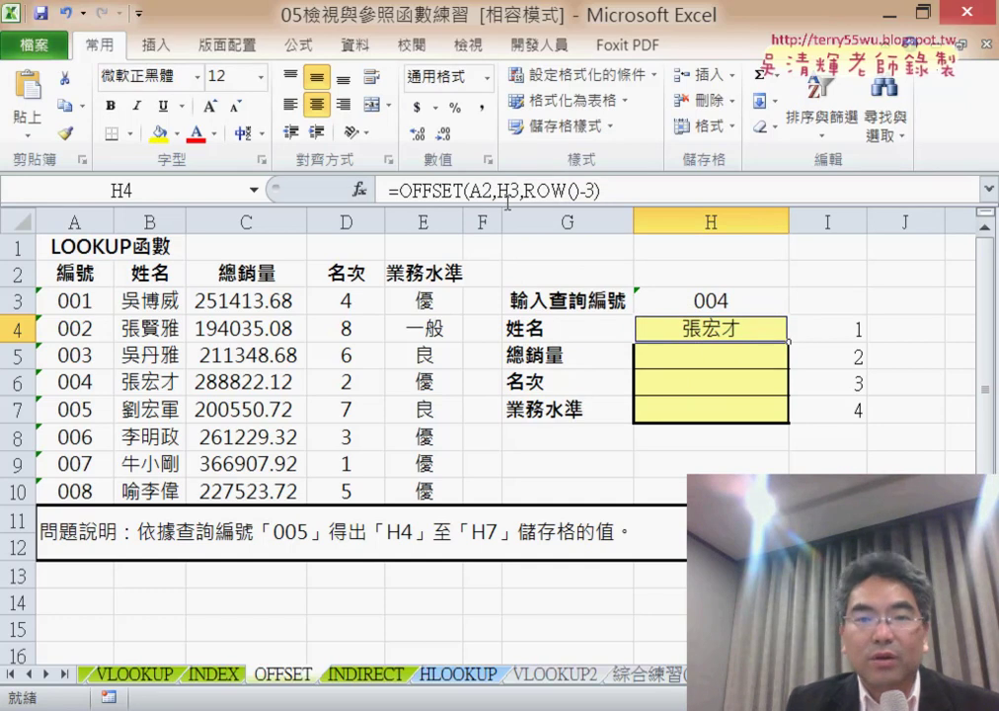
Lock the row references as A$2 and H$3, giving =OFFSET(A$2,H$3,ROW()-3)
left_click(483, 187)
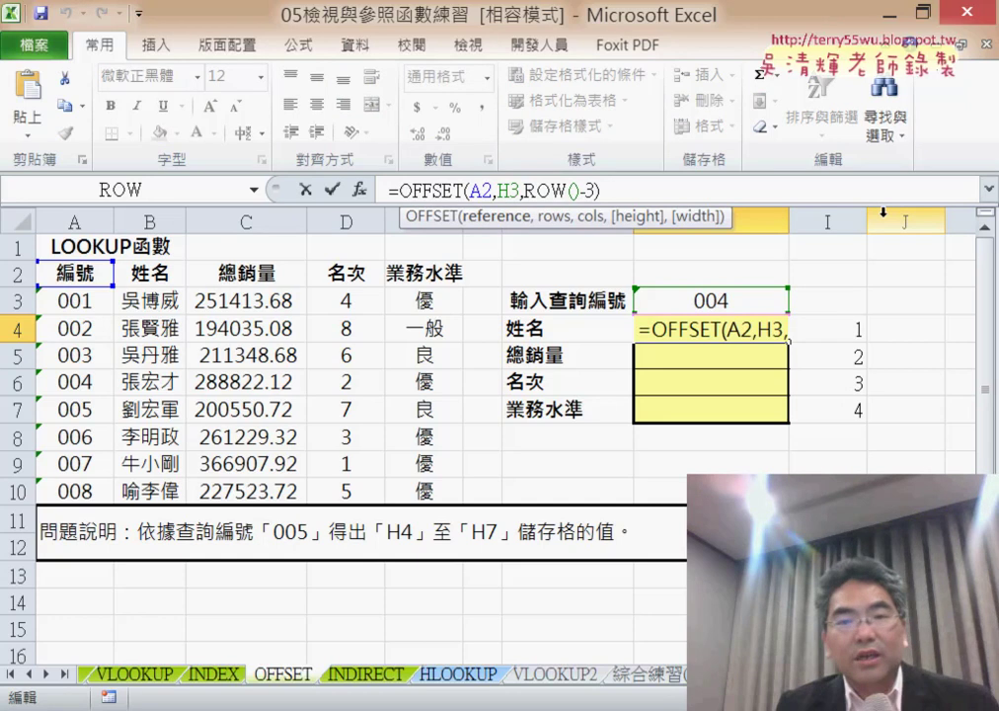
key("F4")
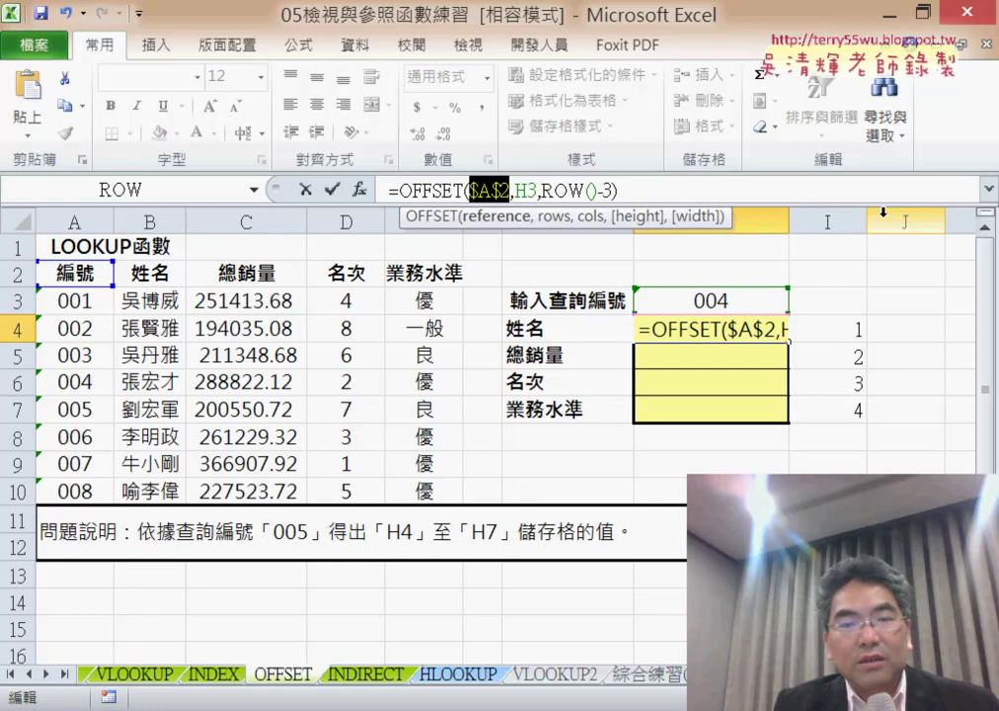
key("F4")
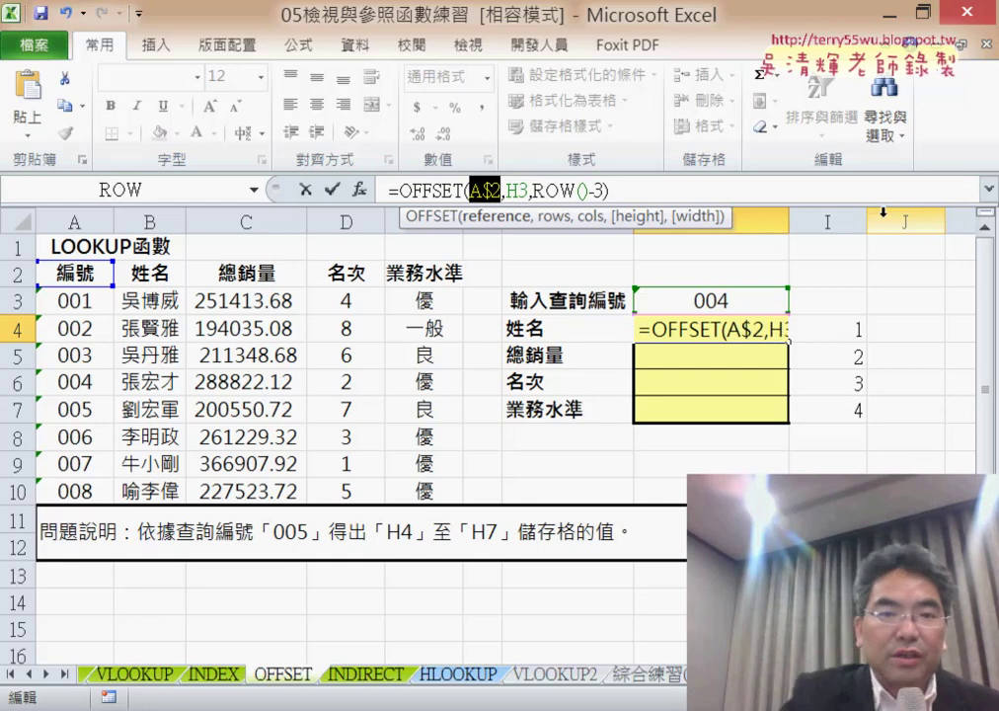
double_click(516, 191)
key("F4")
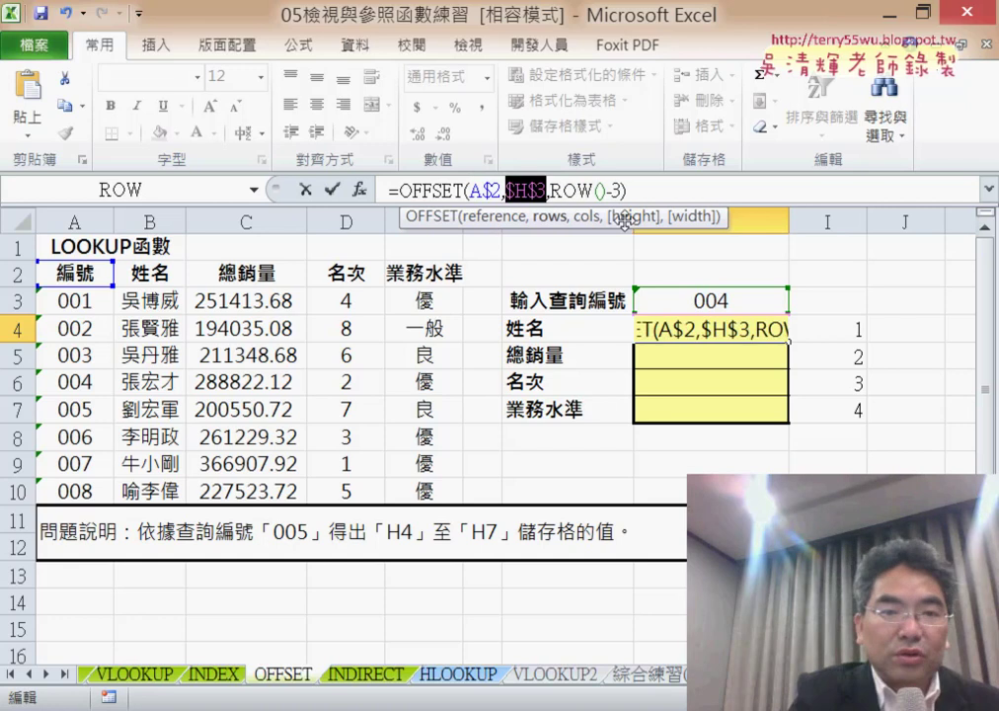
key("F4")
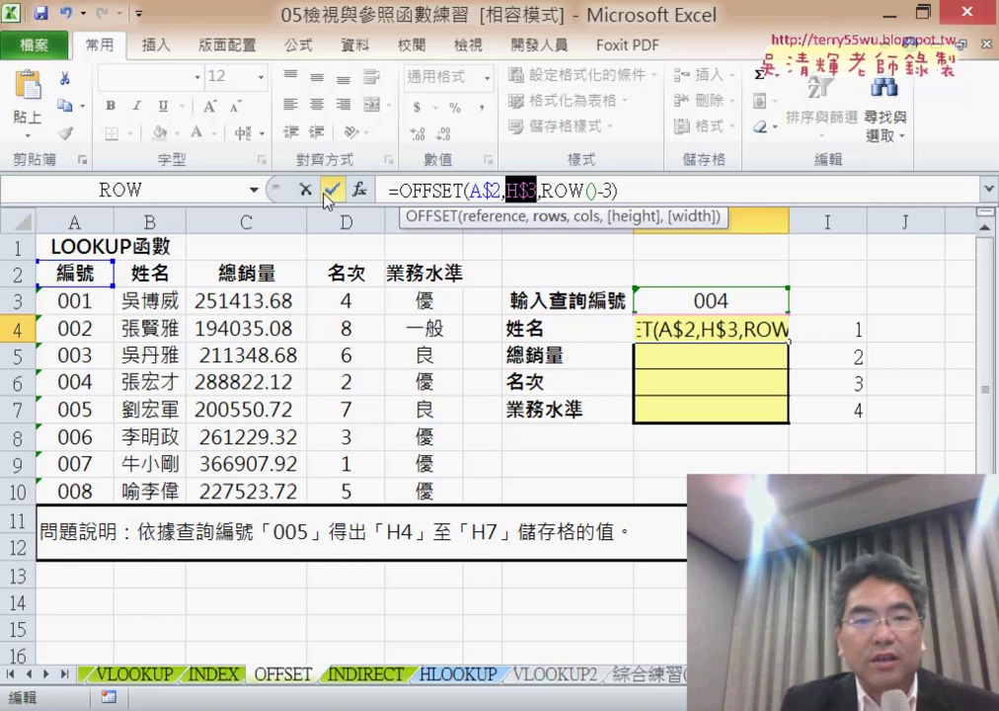
left_click(331, 190)
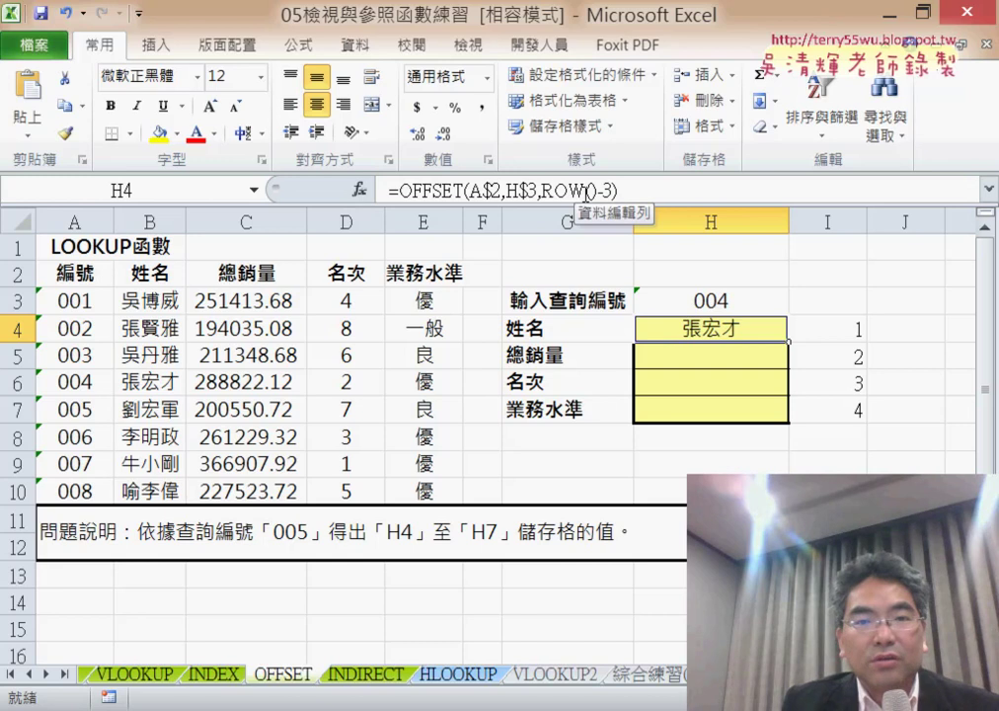
Copy H4's OFFSET formula down through H7
double_click(546, 190)
left_click_drag(546, 191, 597, 191)
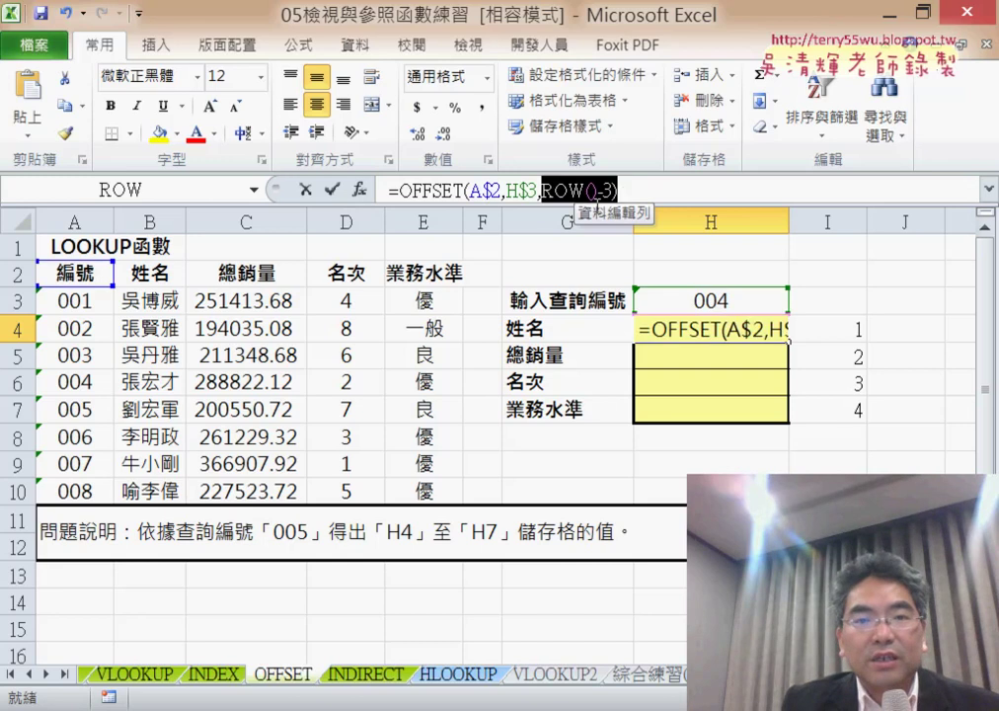
left_click(331, 189)
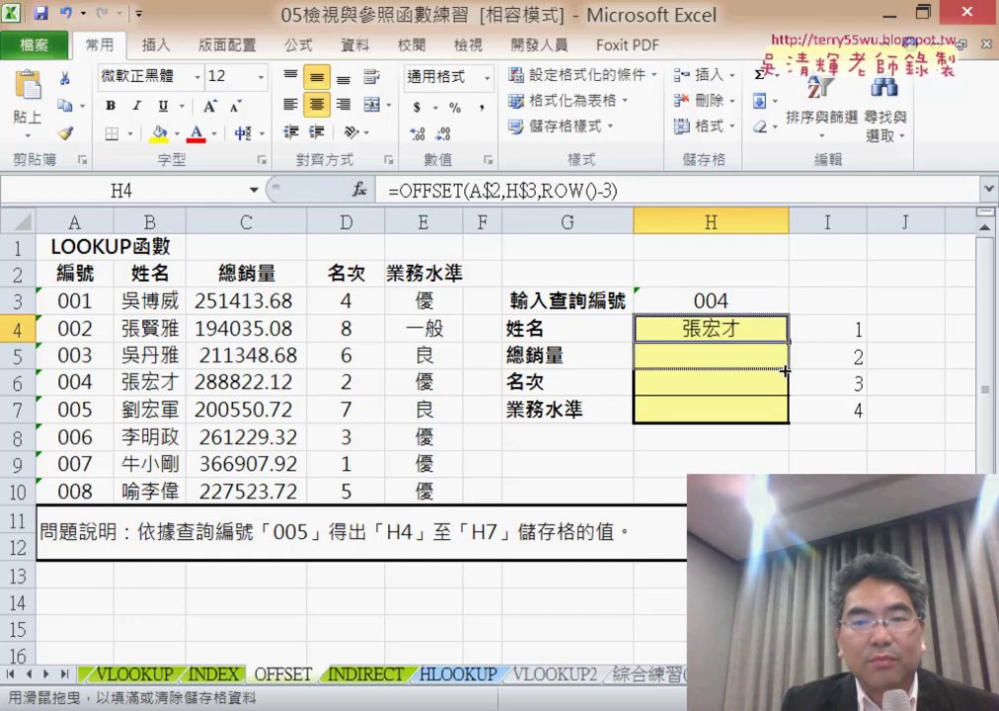
left_click_drag(788, 343, 785, 421)
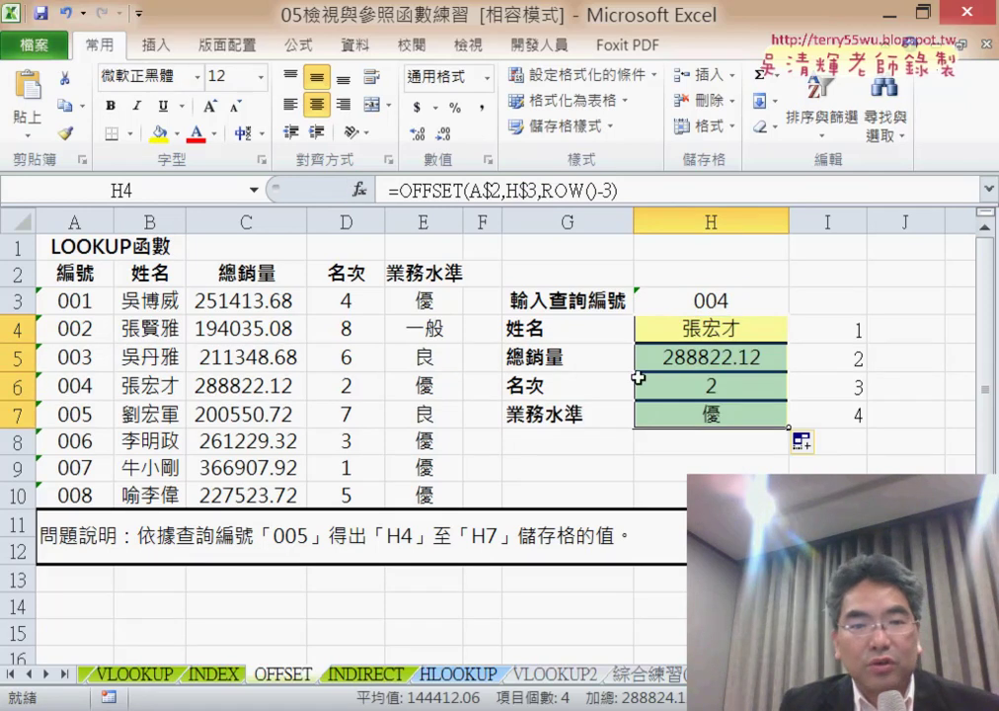
Change the lookup ID in H3 to 006, showing sales 261229.32, rank 3 and level 優
left_click(709, 306)
double_click(727, 298)
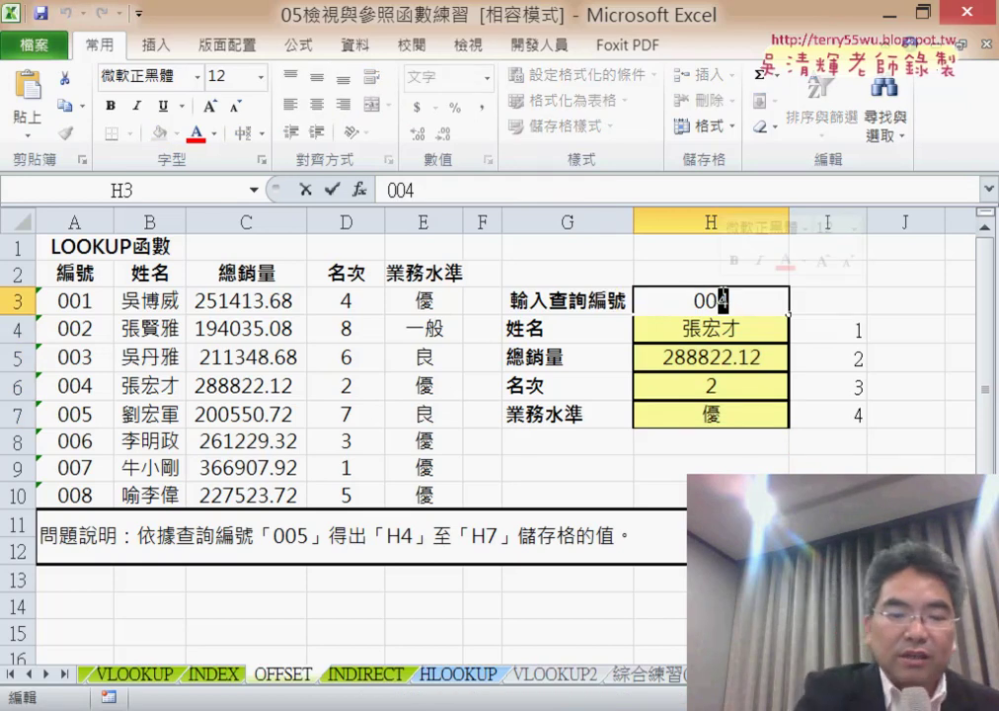
type("6")
key("Return")
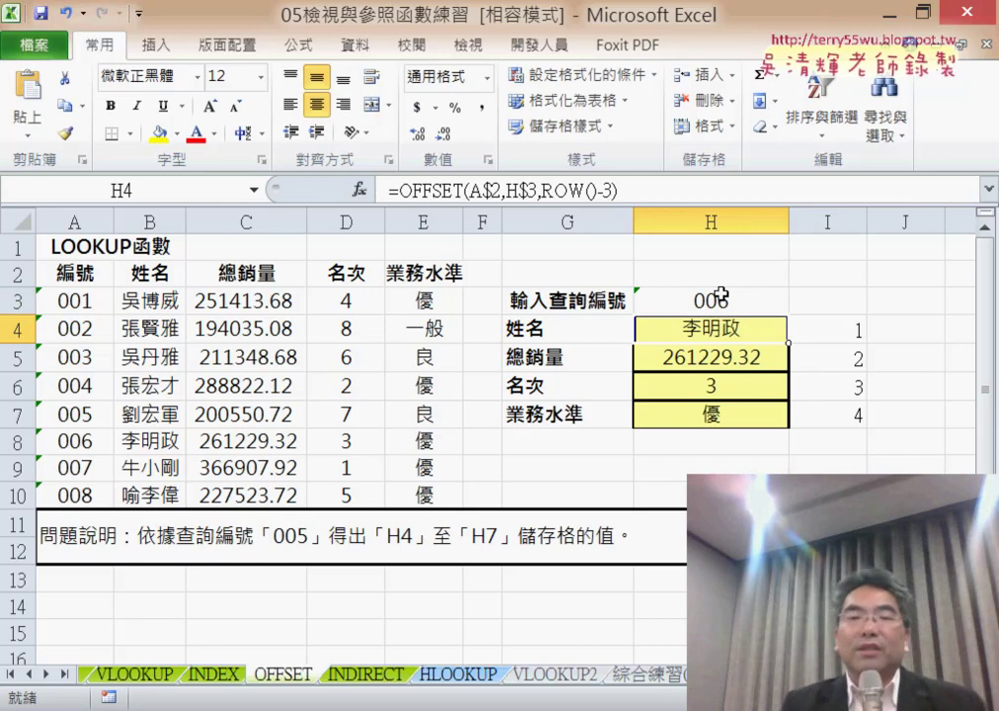
Show H4's OFFSET arguments: Reference A$2, Rows H$3 (6), Cols ROW()-3 (1), dialog moved aside
left_click(434, 195)
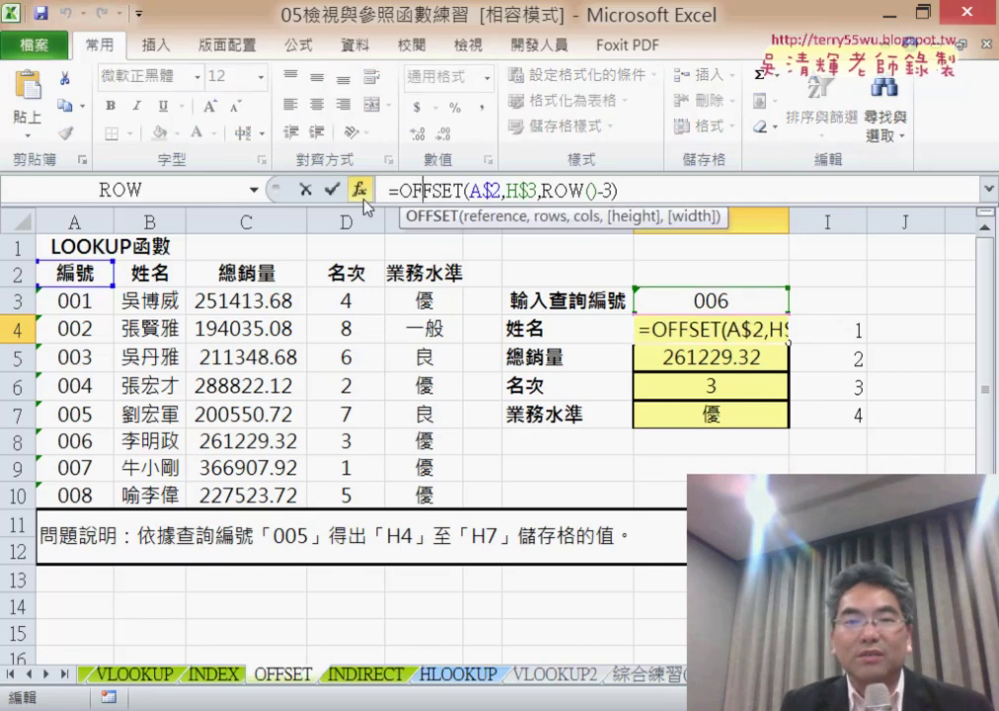
left_click(359, 189)
left_click_drag(385, 303, 522, 278)
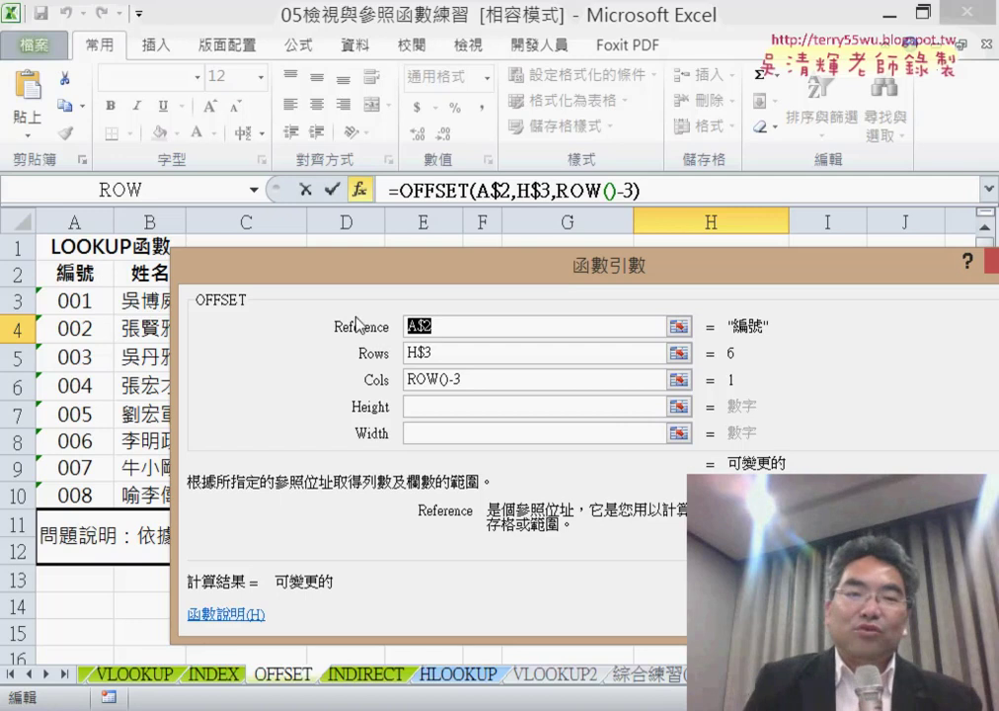
left_click_drag(234, 279, 212, 329)
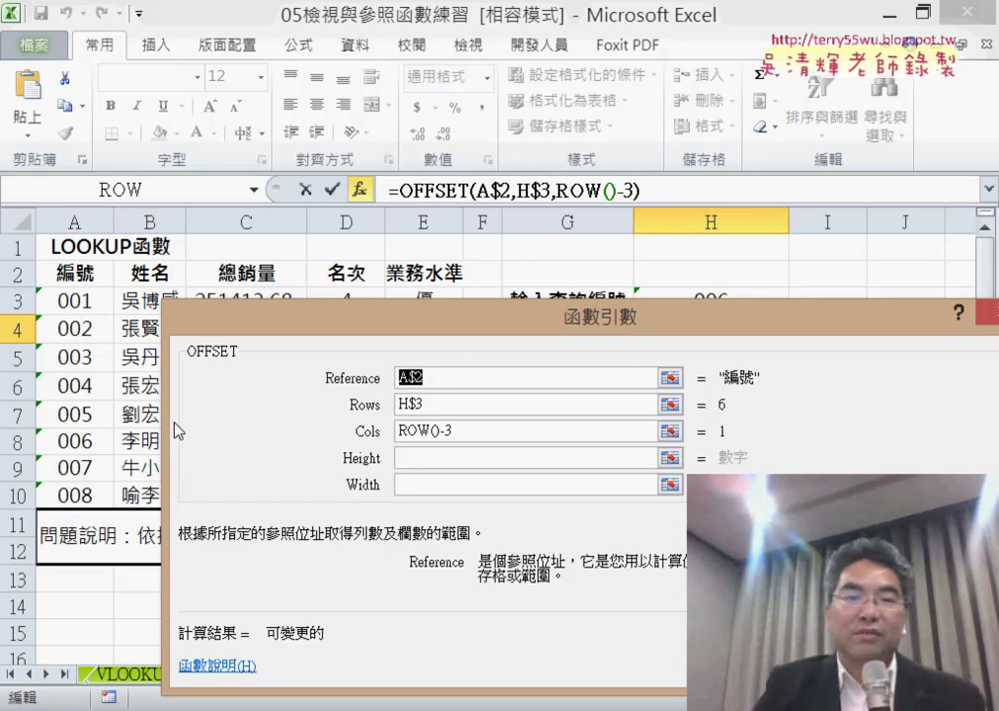
left_click_drag(367, 333, 235, 227)
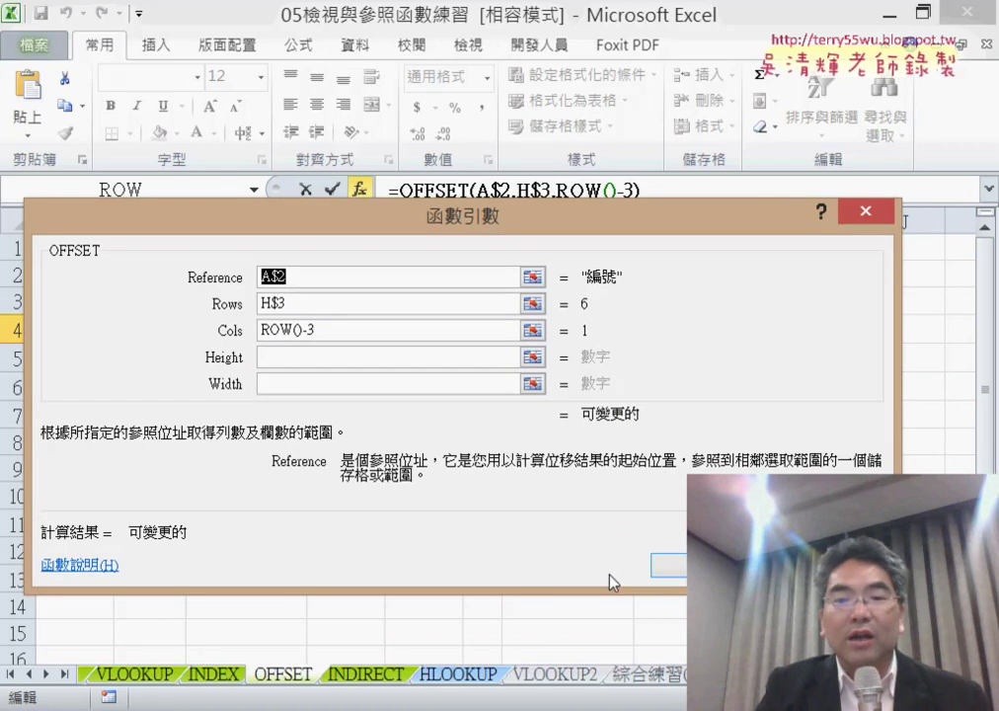
Close the arguments view, keeping =OFFSET(A$2,H$3,ROW()-3) in H4 unchanged
key("Return")
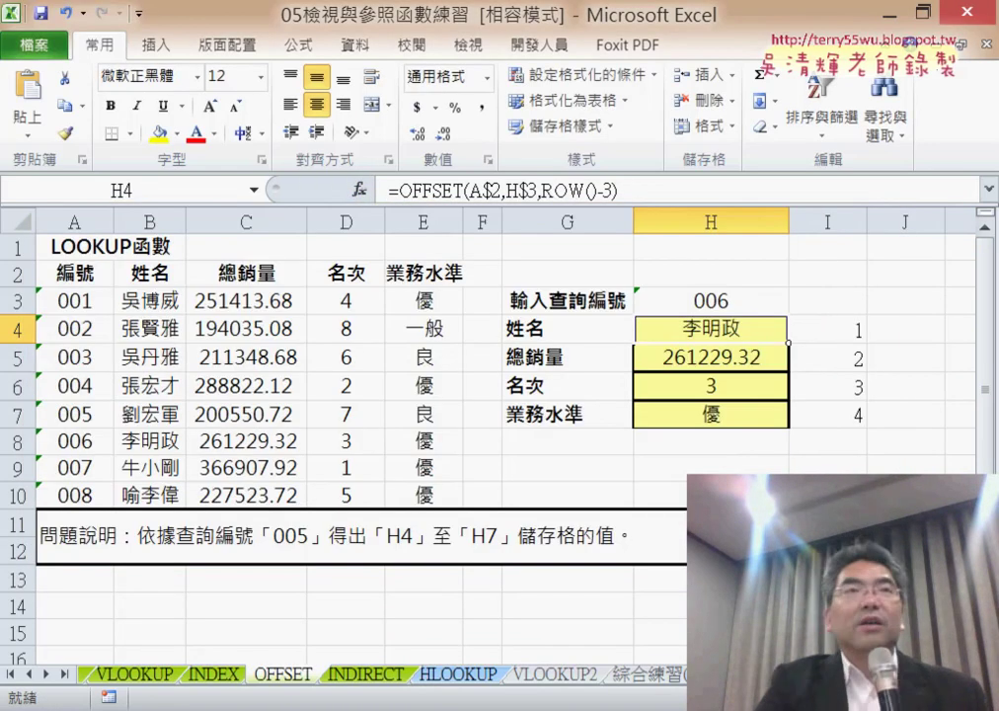